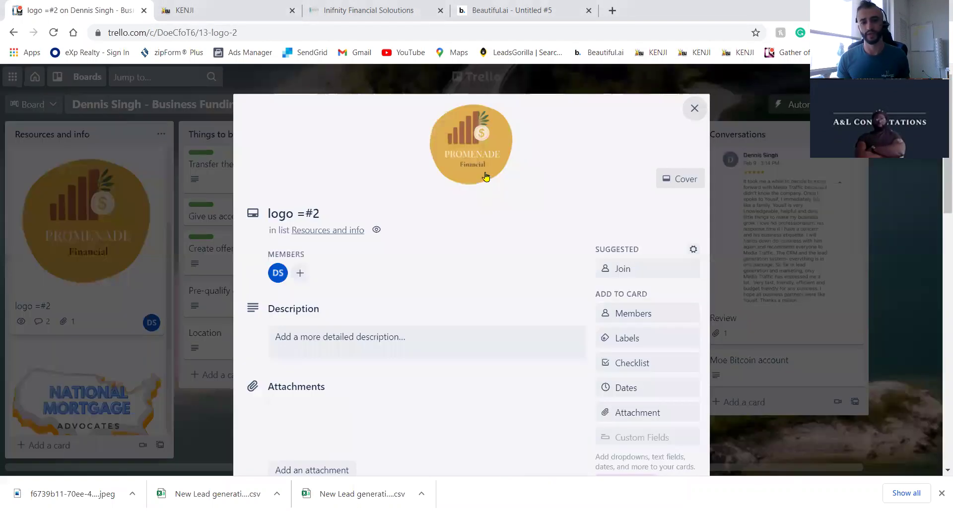
Step: View the enlarged Promenade Financial logo on the "logo =#2" card and return to the board
click(485, 178)
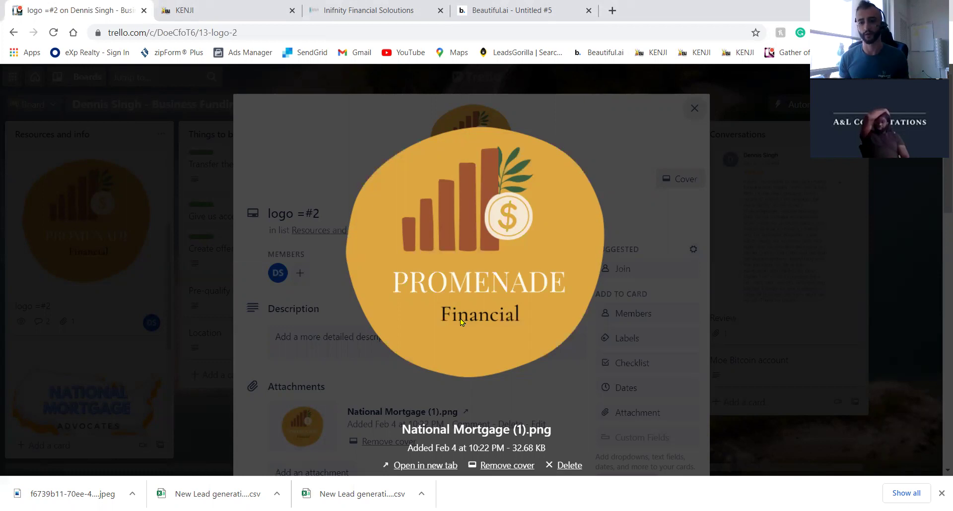
click(727, 163)
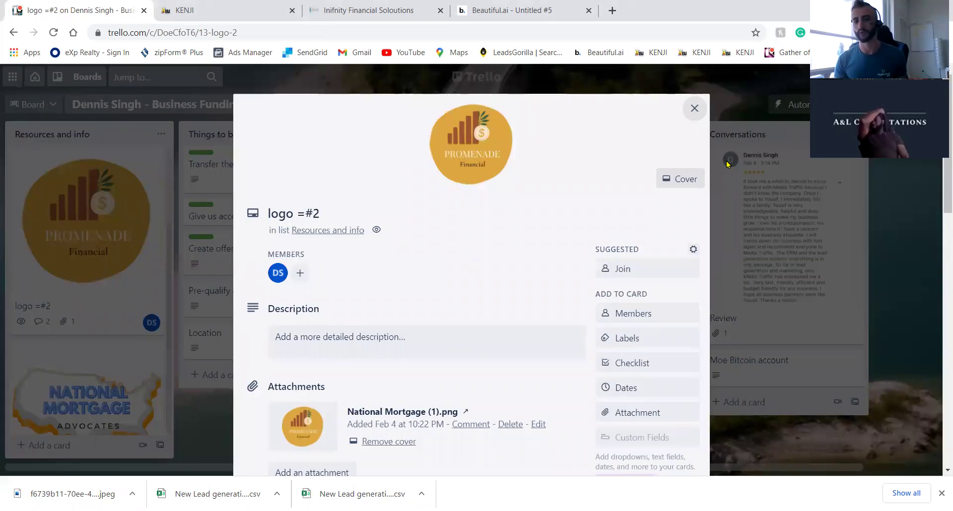
click(727, 164)
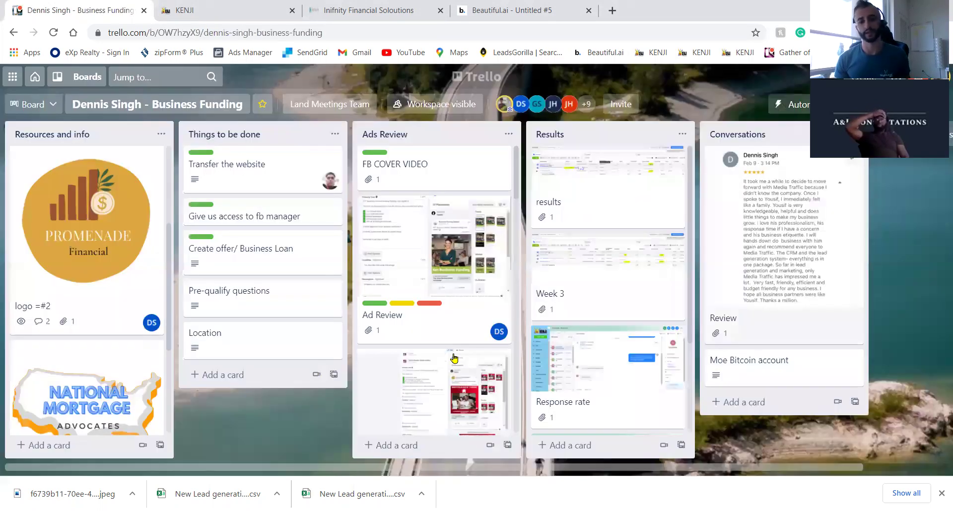
Step: Examine the ad creative text in the 13123.PNG attachment of the Ad review card at full size, and close the card
click(459, 372)
click(476, 184)
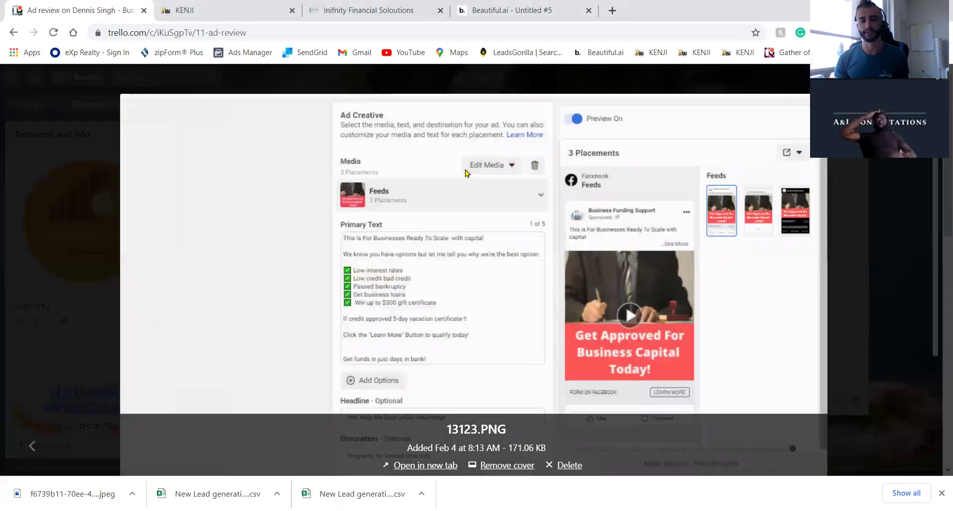
click(503, 235)
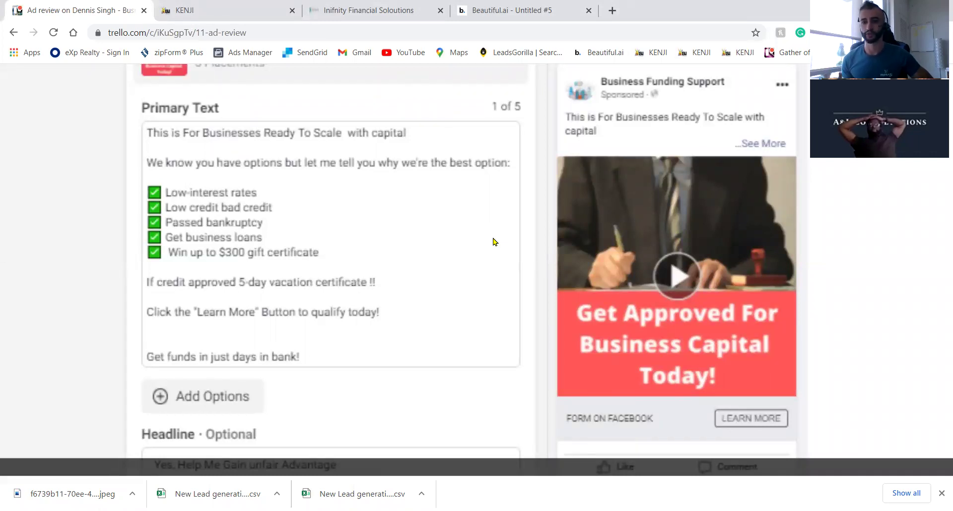
click(494, 242)
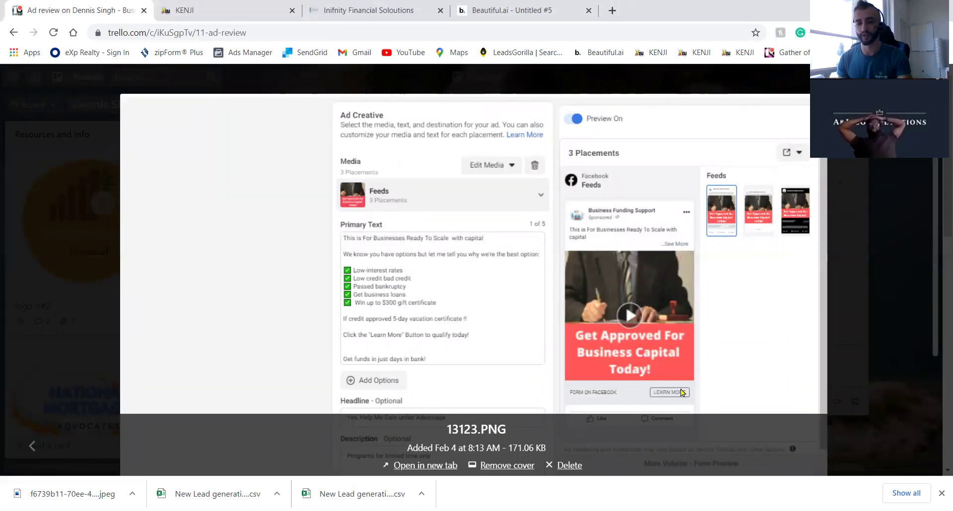
click(851, 357)
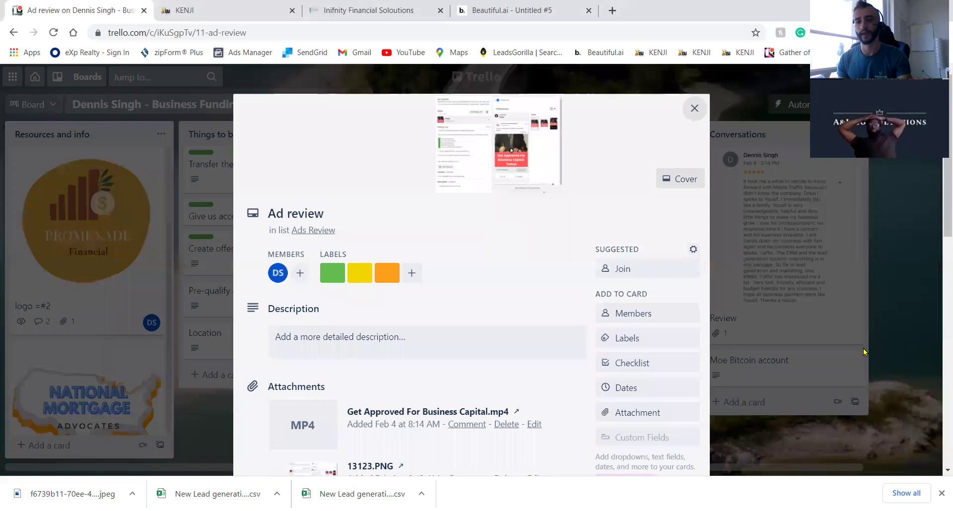
click(783, 359)
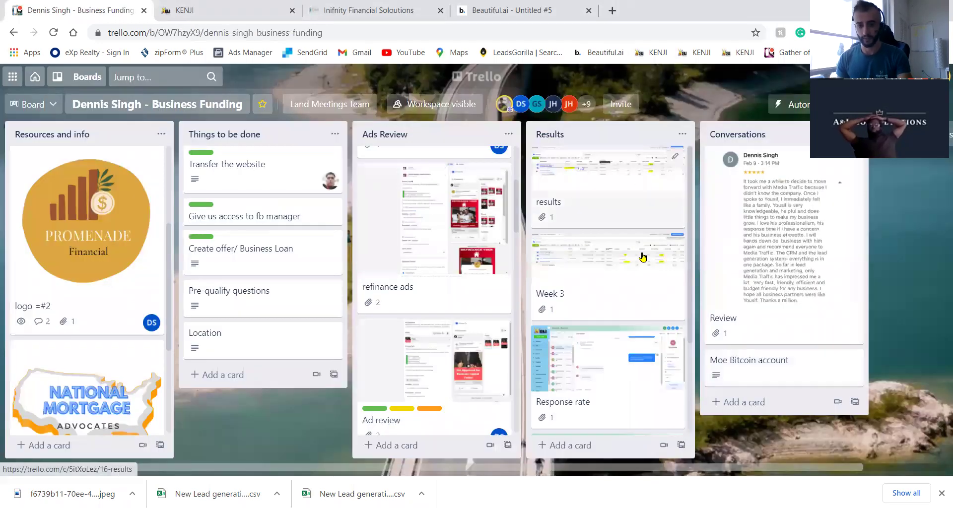
Step: Enlarge the 231212.PNG screenshot on the results card and circle both highlighted cost-per-result figures before returning to the board
click(647, 184)
click(606, 163)
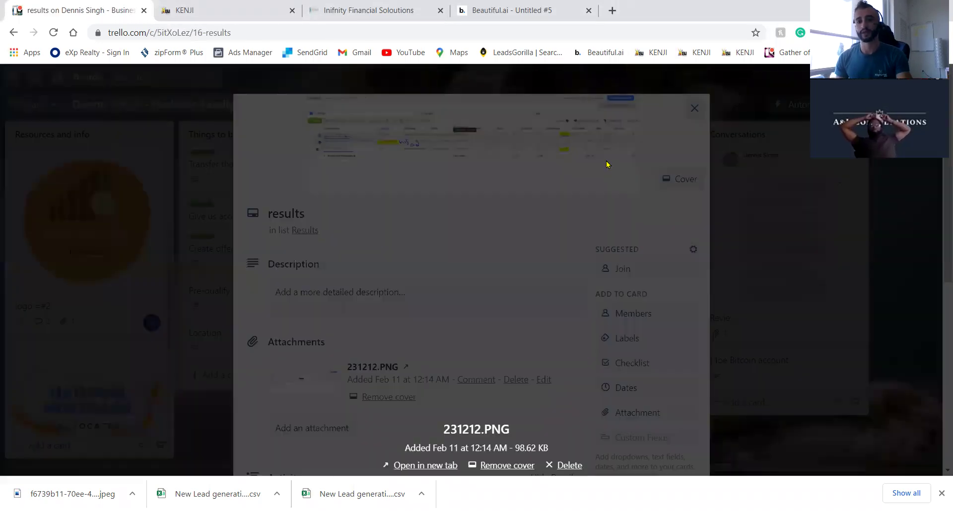
click(606, 163)
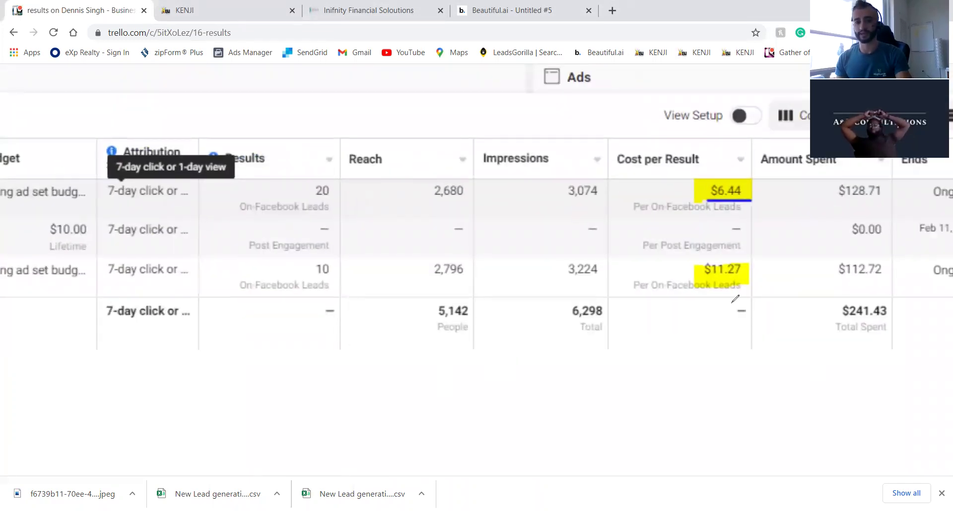
drag(725, 294, 782, 281)
mouse_move(658, 231)
mouse_down()
mouse_move(698, 226)
mouse_move(722, 155)
mouse_move(718, 225)
mouse_up()
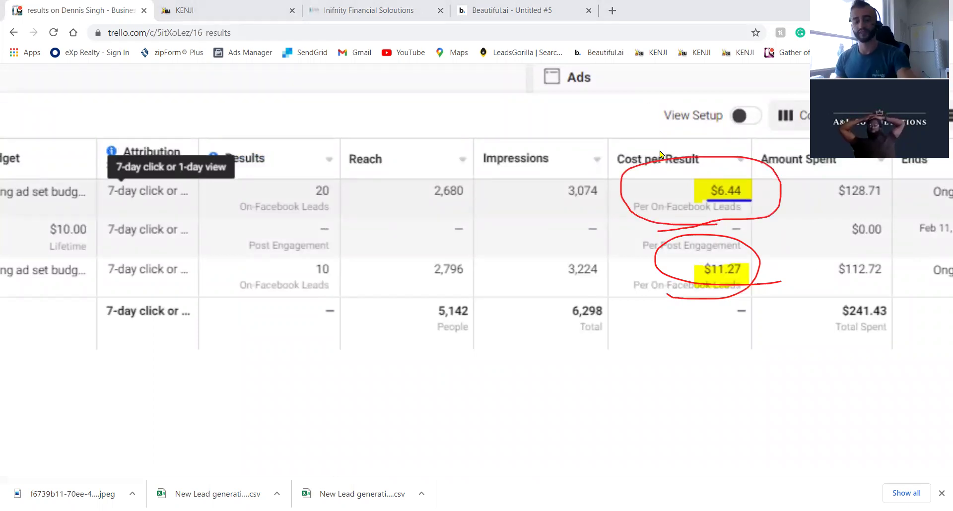
click(757, 350)
click(793, 400)
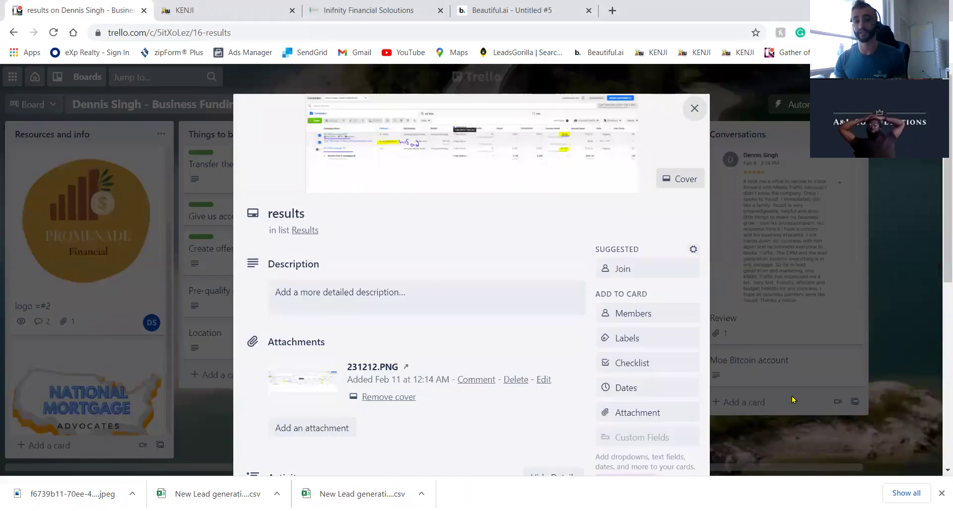
click(793, 400)
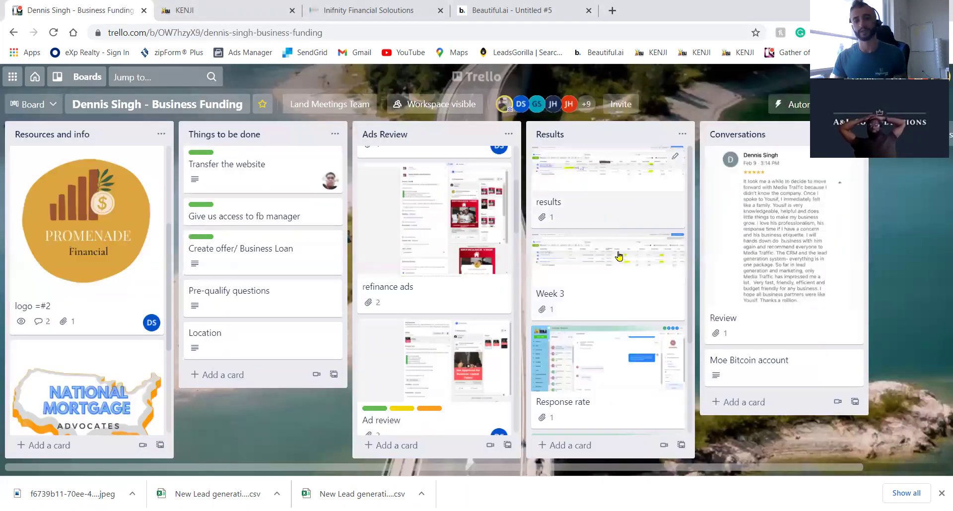
Step: Examine the highlighted lead results and costs in the Week 3 card's results.PNG up close, and close the card
click(633, 301)
click(609, 154)
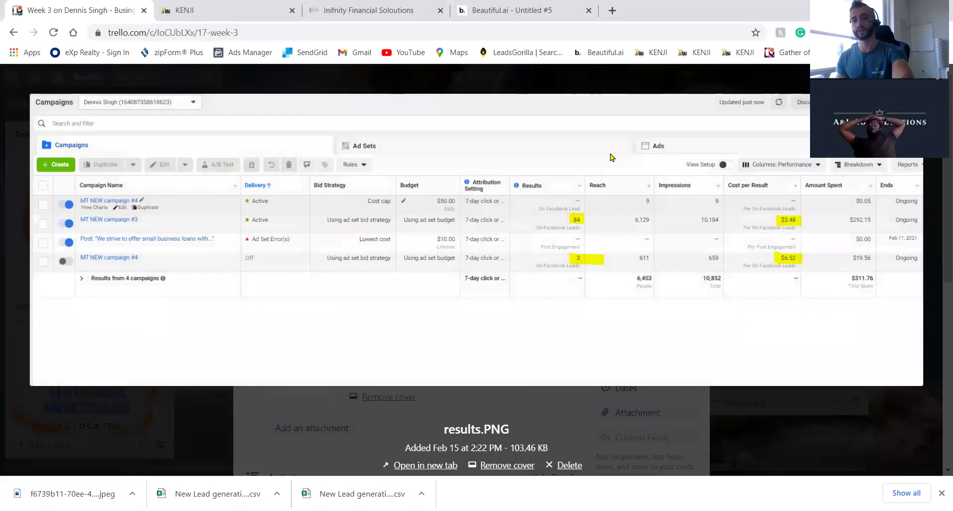
click(611, 157)
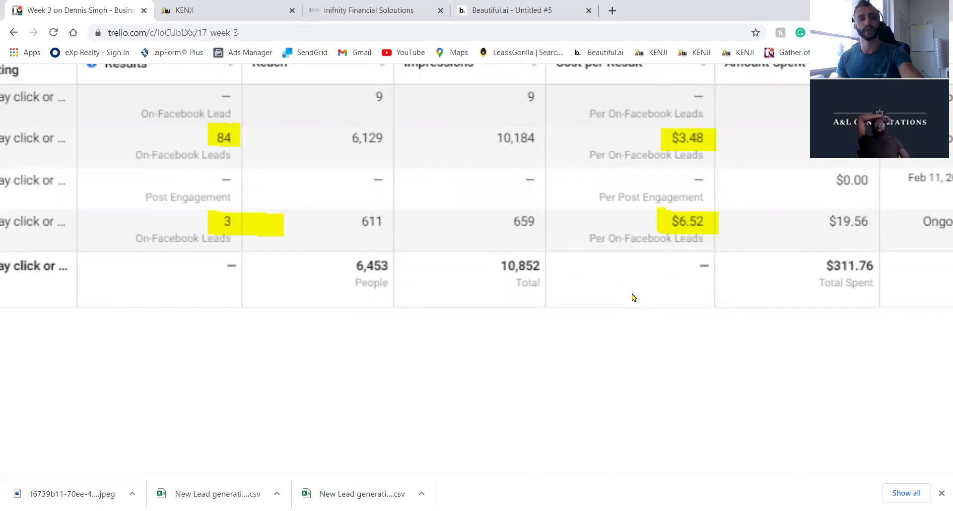
click(632, 297)
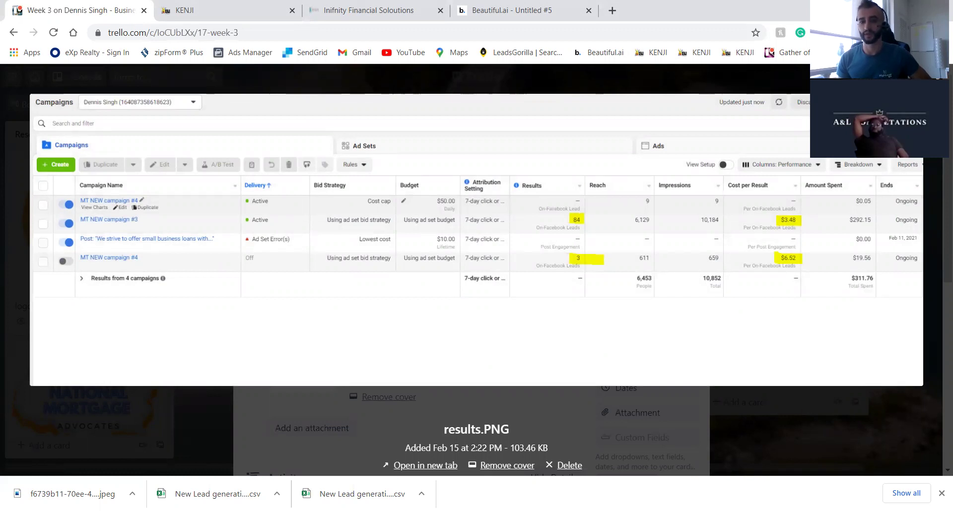
key(Escape)
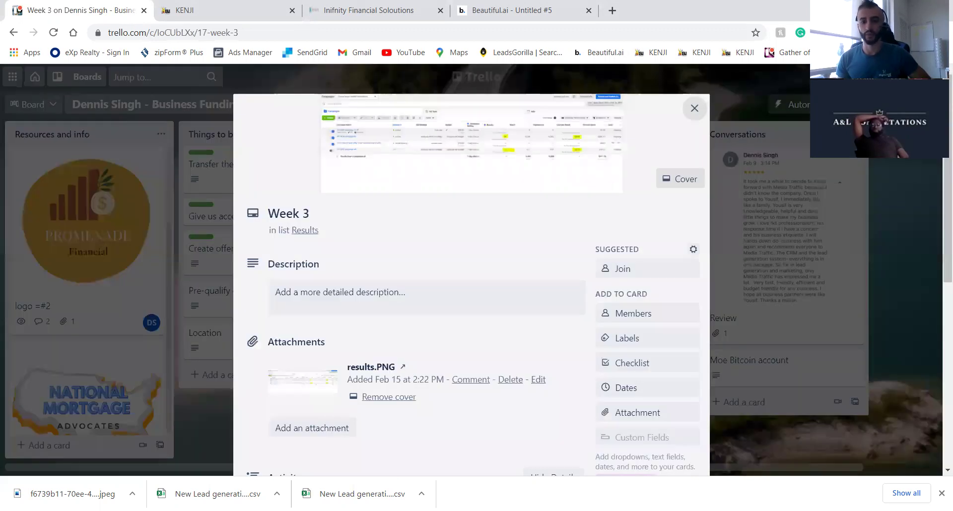
key(Escape)
Step: Examine the lead conversation and message replies in the Response rate card's response.PNG up close, and return to the board
click(618, 347)
click(500, 161)
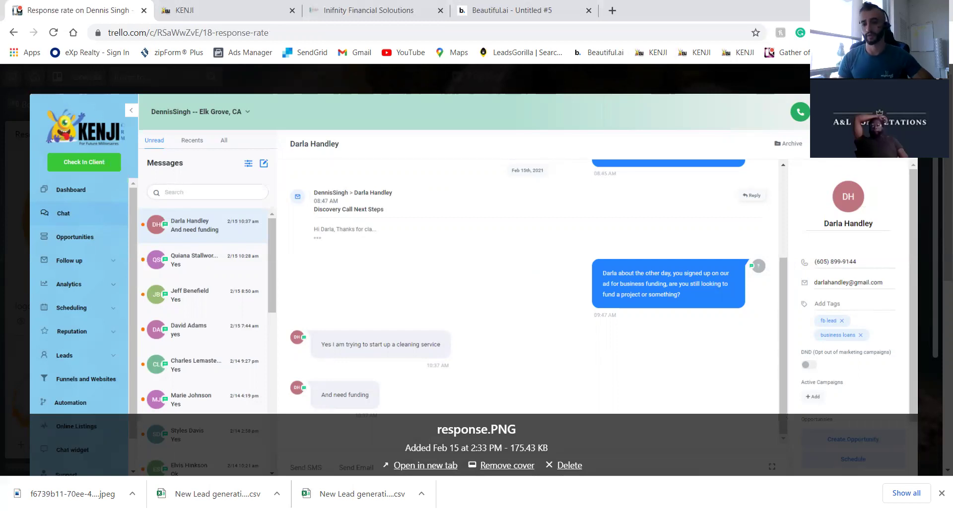
click(500, 166)
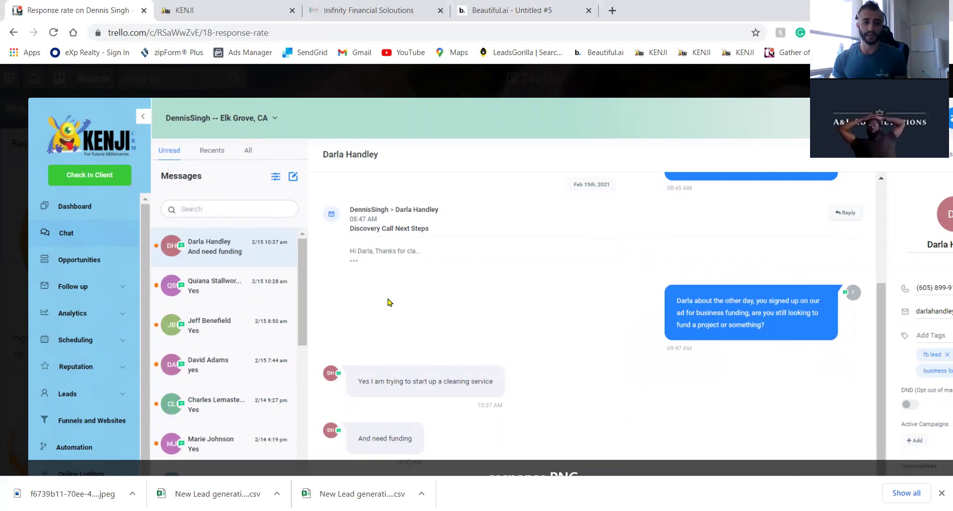
click(288, 358)
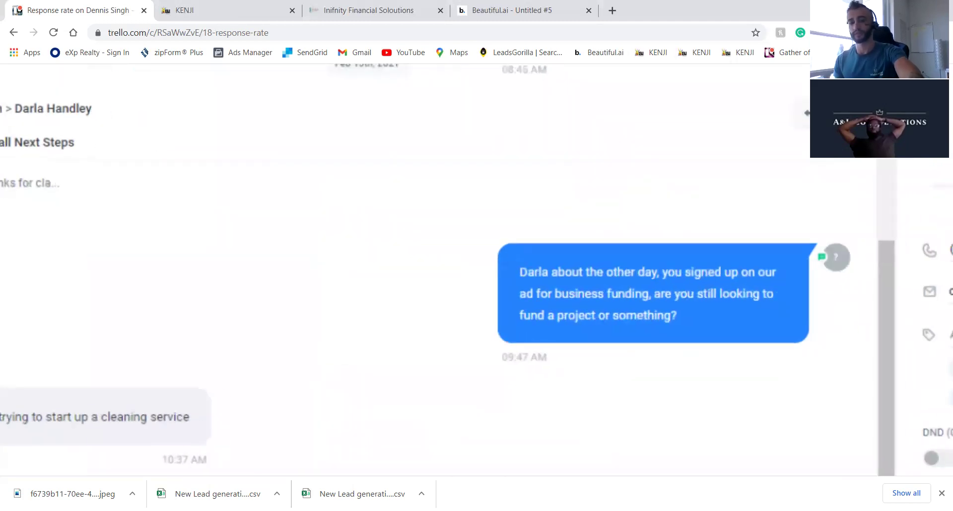
click(288, 358)
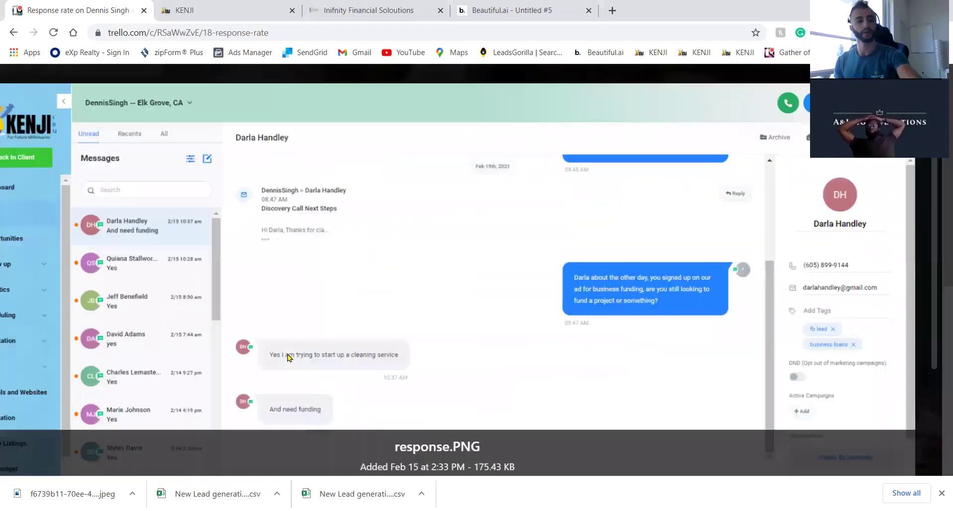
click(288, 357)
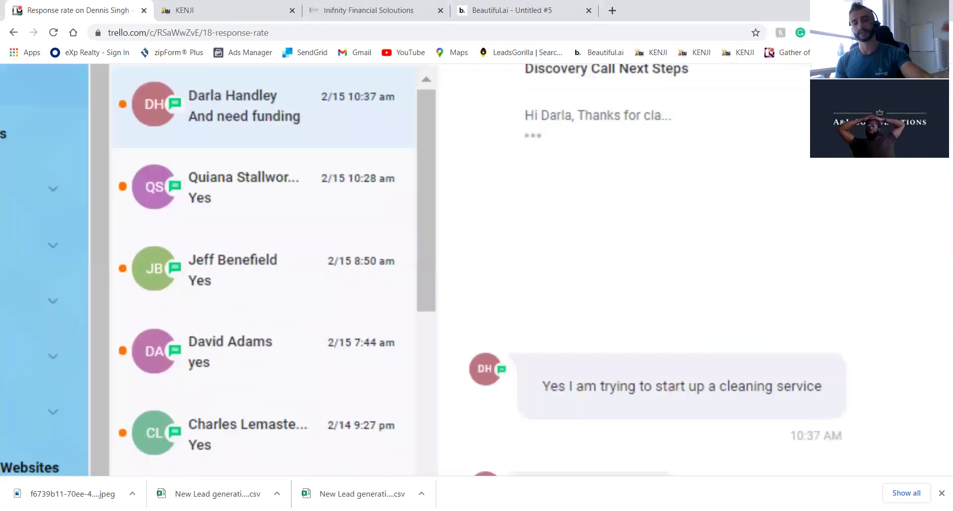
click(289, 357)
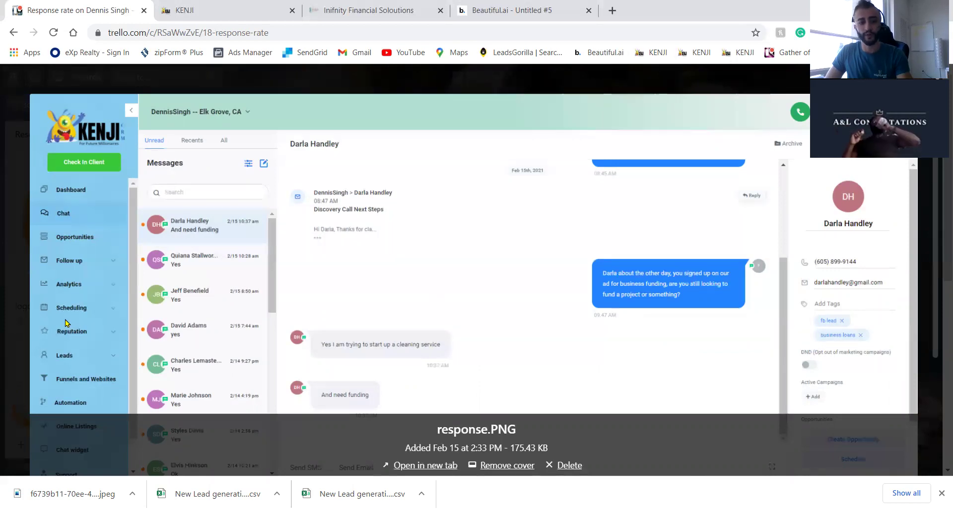
click(27, 293)
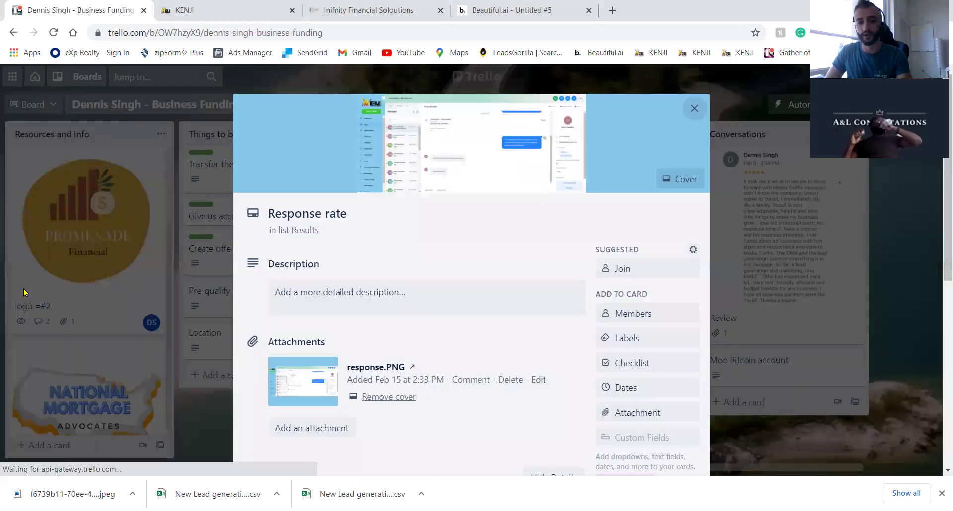
key(Escape)
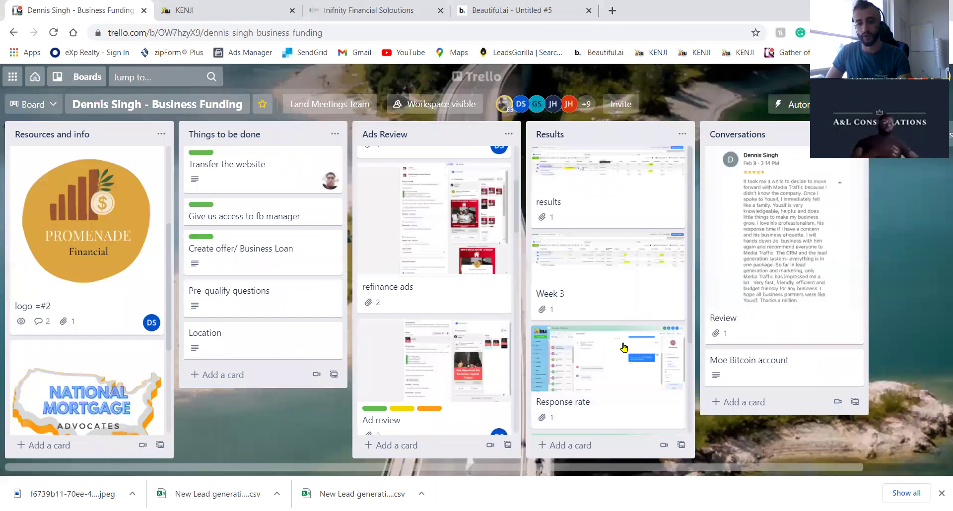
Step: View the appointment calendar image attached to the booked meetings card in the Results list, and close the card
scroll(618, 337, down, 3)
click(604, 315)
click(504, 256)
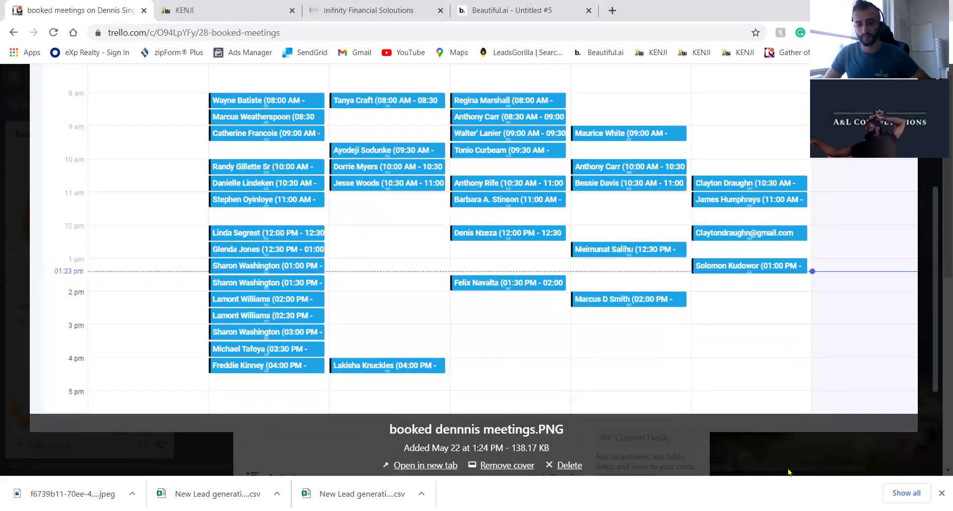
key(Escape)
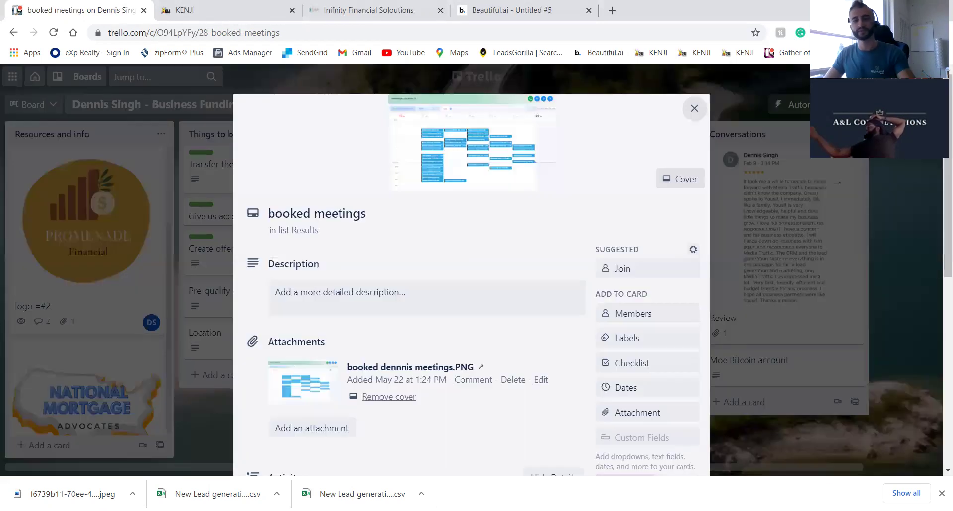
key(Escape)
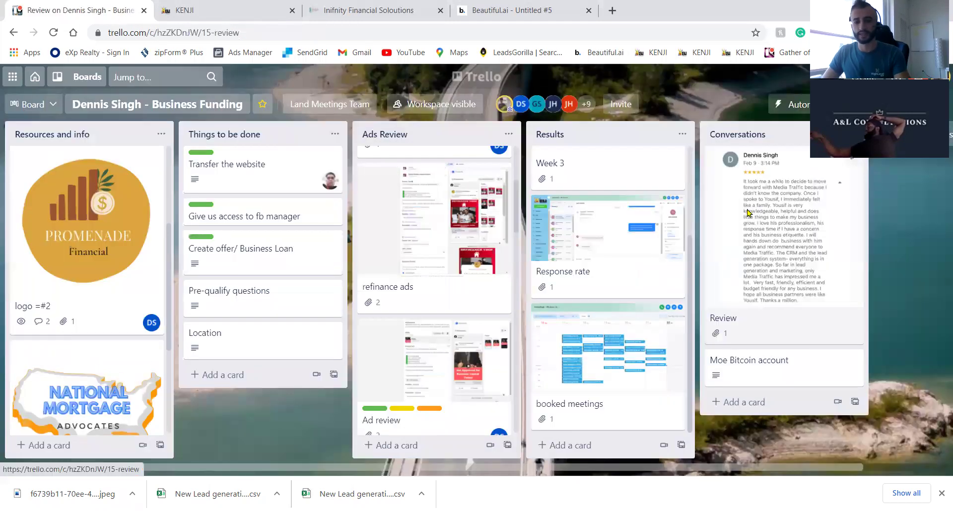
Step: Read the client's full review in the image attached to the Review card in Conversations, and return to the board
click(748, 213)
click(487, 171)
scroll(488, 175, down, 3)
scroll(476, 182, up, 3)
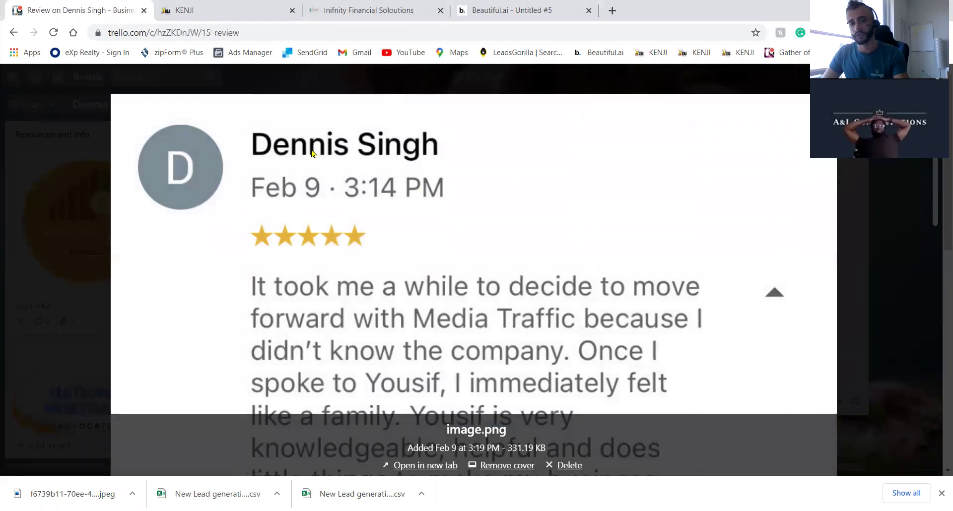
scroll(300, 196, down, 7)
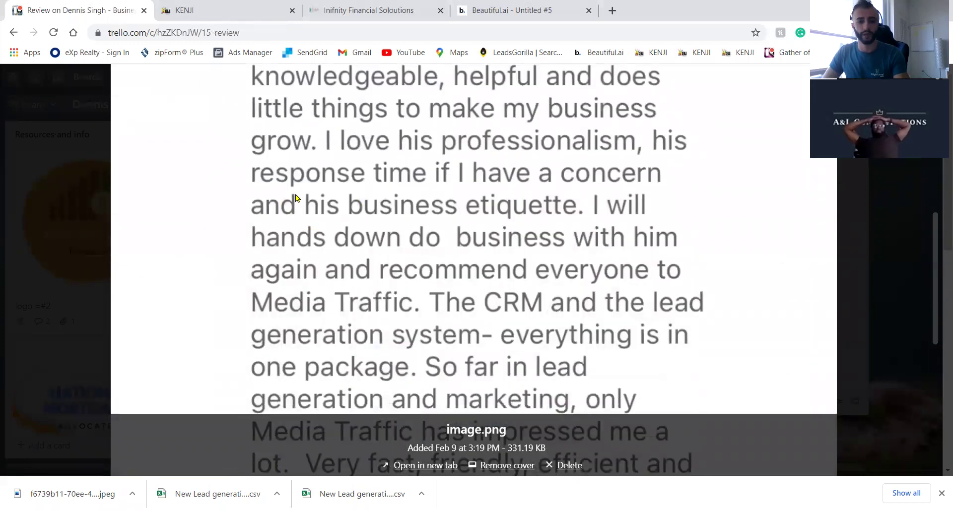
scroll(295, 197, down, 4)
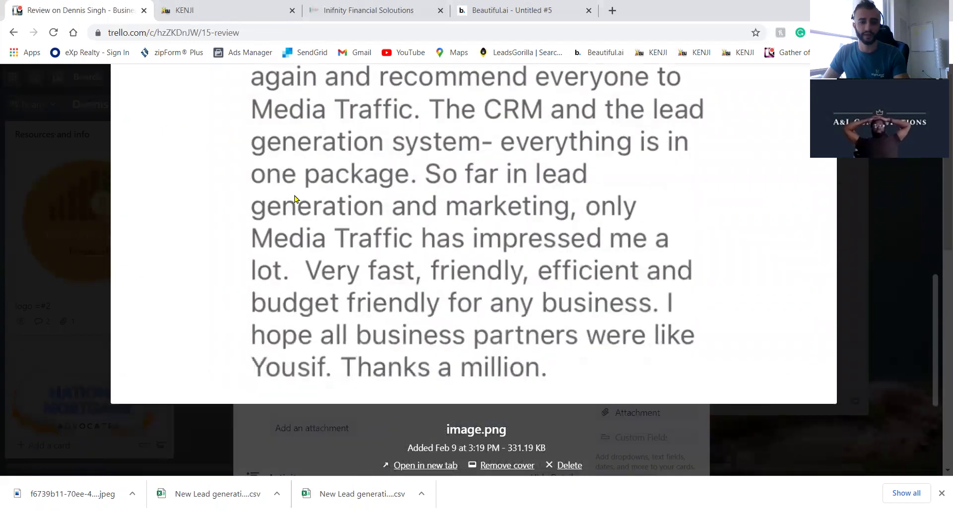
click(1, 157)
click(16, 181)
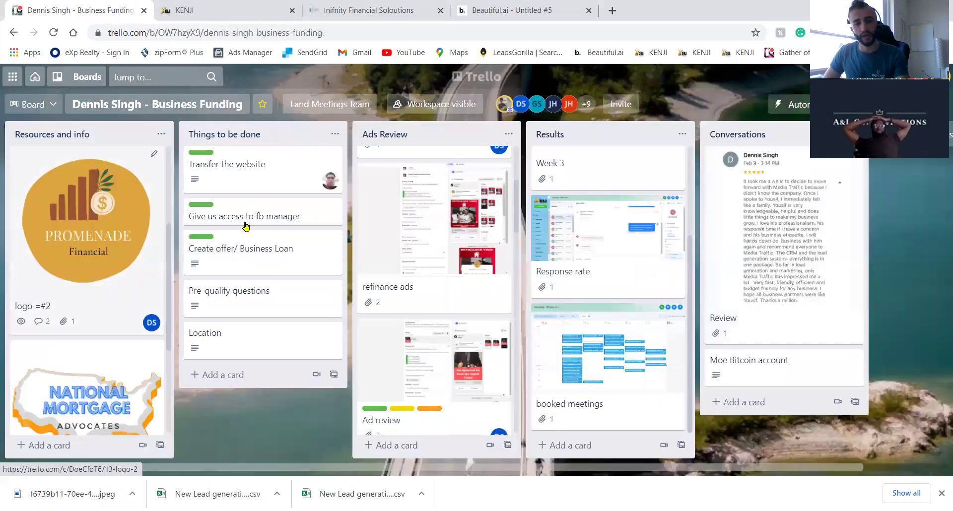
Step: Switch to the El Bachiri financial Service board and look through its Ad Reviews list
click(82, 78)
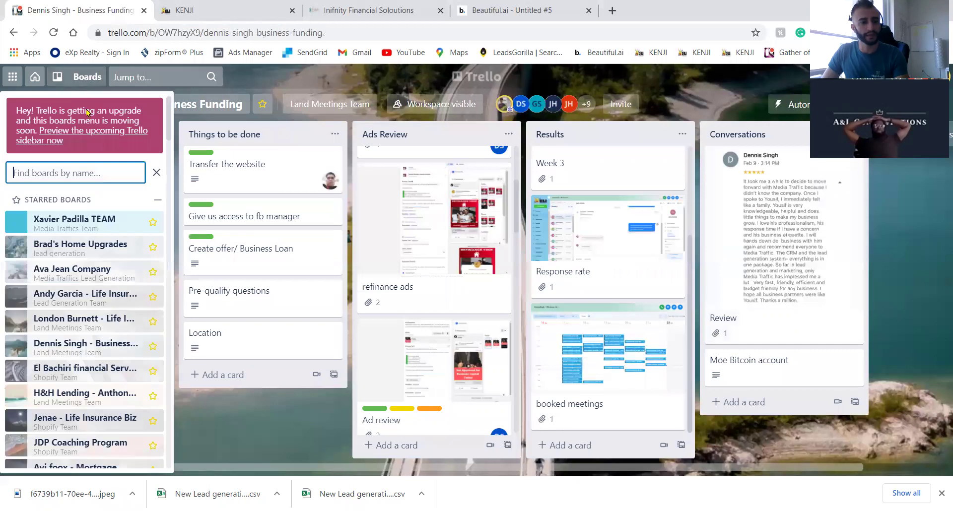
click(102, 373)
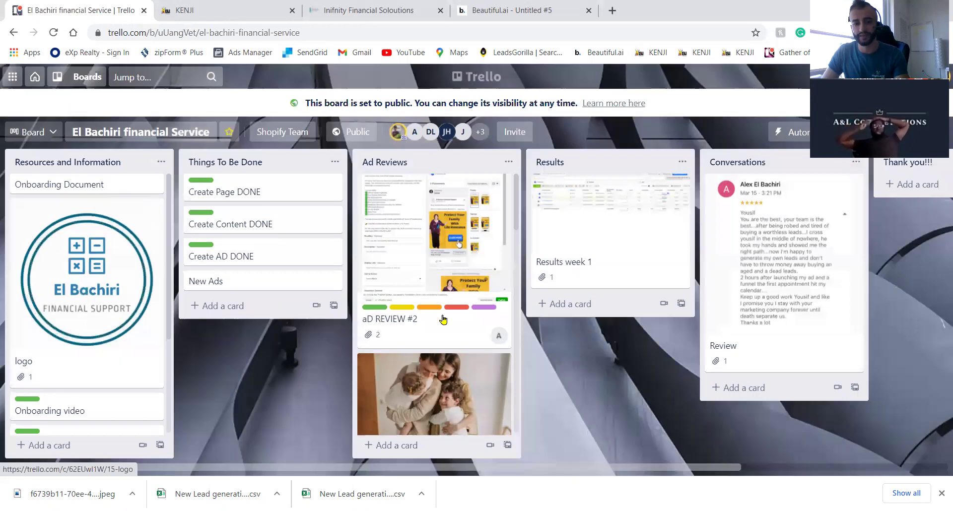
scroll(398, 279, down, 10)
scroll(409, 274, up, 5)
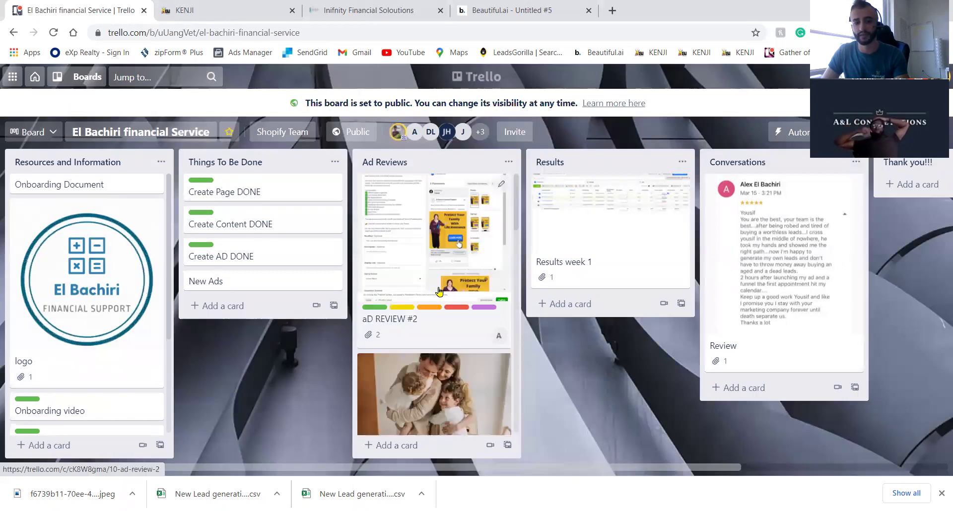
Step: View the campaign screenshot attached to the Results week 1 card and return to the board
click(587, 228)
click(564, 144)
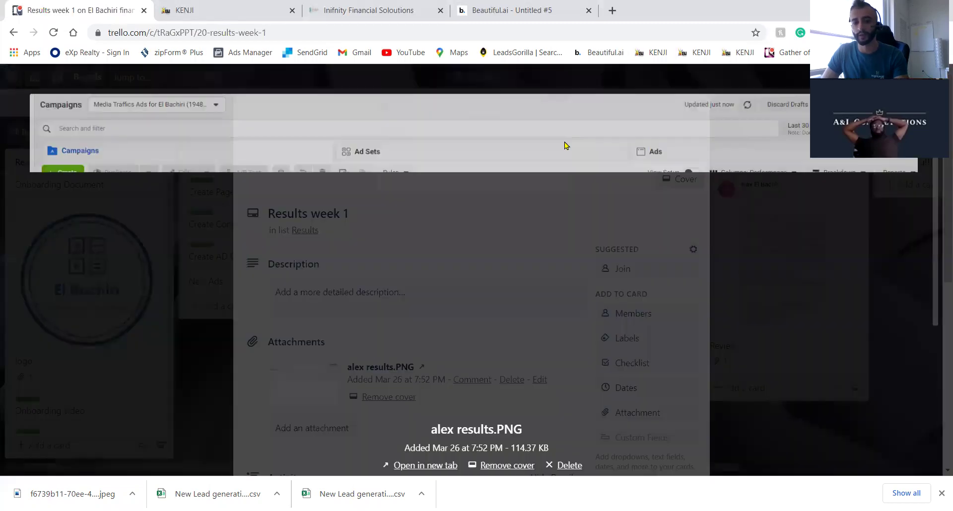
key(Escape)
key(Escape)
Step: Read the client's review in the image on the Review card in Conversations, and return to the board
click(740, 217)
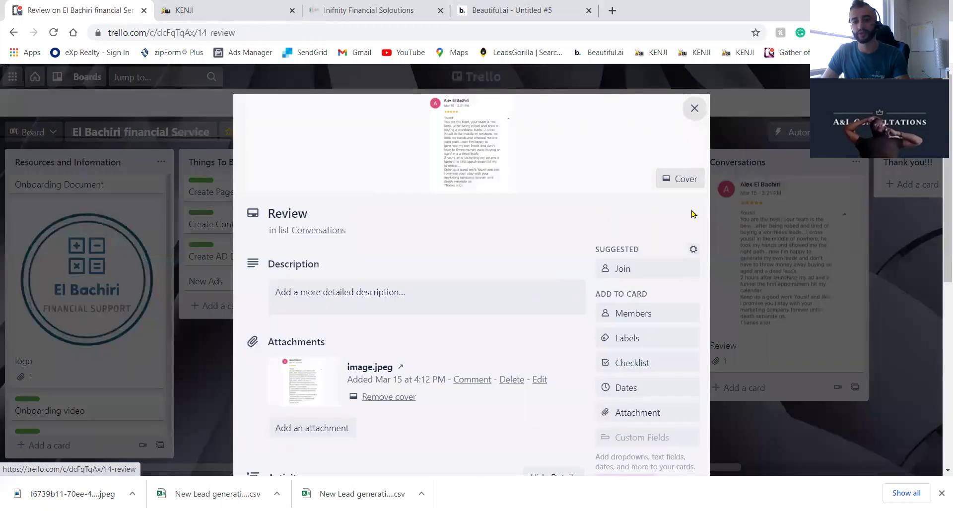
click(499, 185)
scroll(502, 255, down, 4)
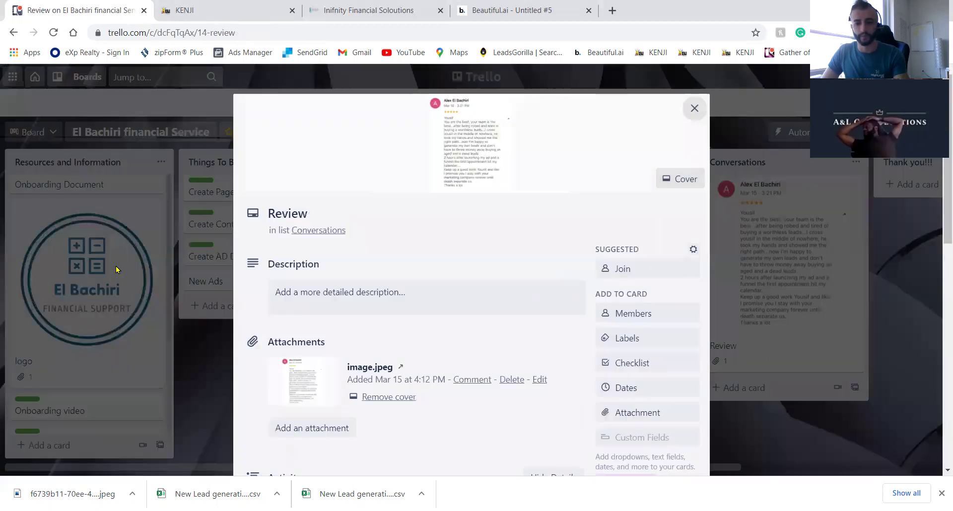
click(139, 273)
click(113, 268)
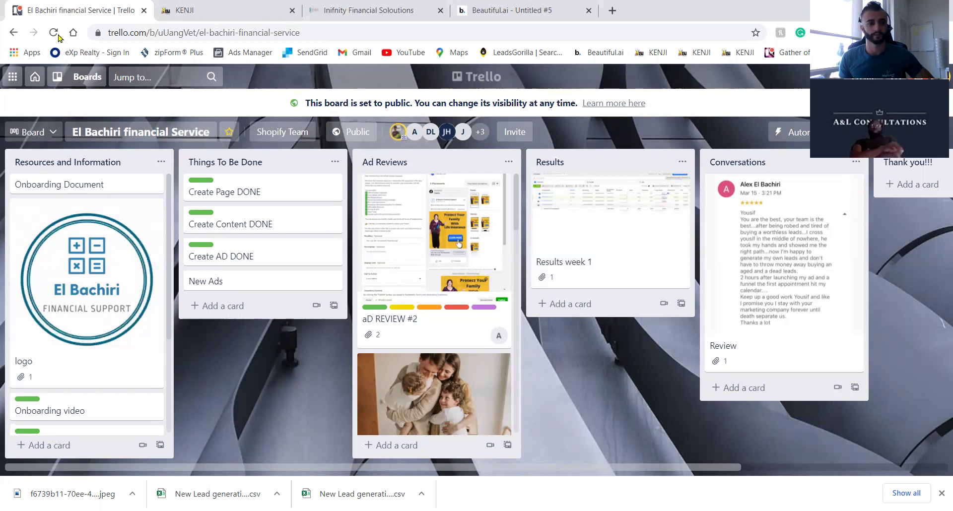
Step: Search for the next client's board by first name and open the match in the lead generation workspace
click(155, 76)
text(rod)
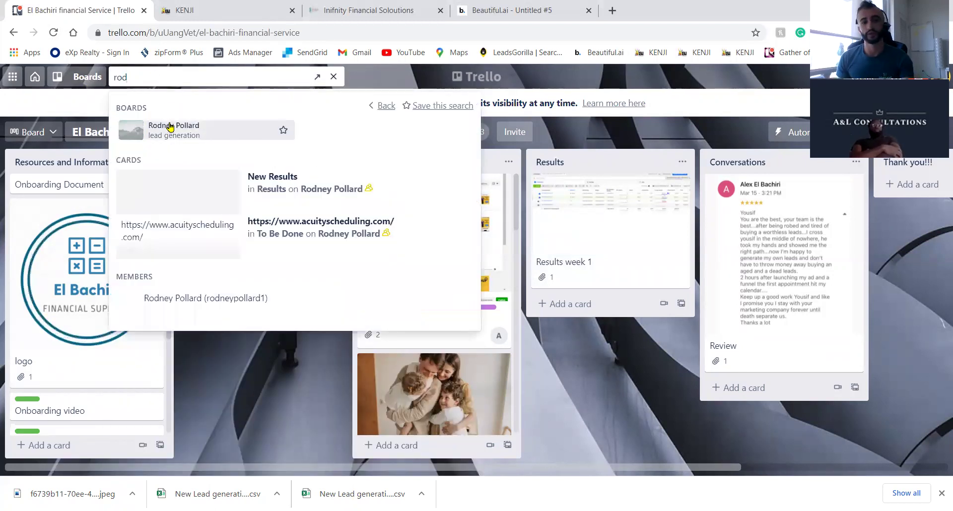
click(170, 128)
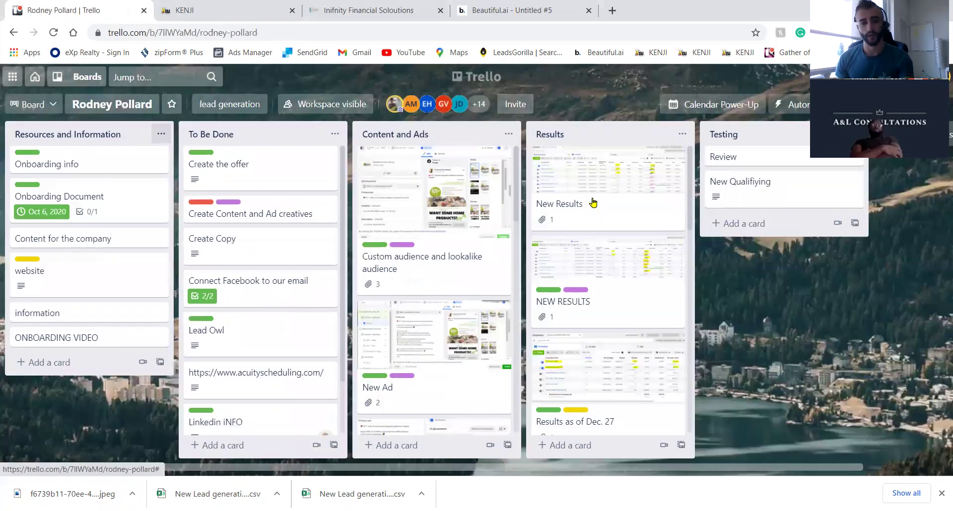
Step: Enlarge the campaign screenshot rodleads.PNG on the New Results card to examine its results and cost per result
click(656, 198)
click(624, 180)
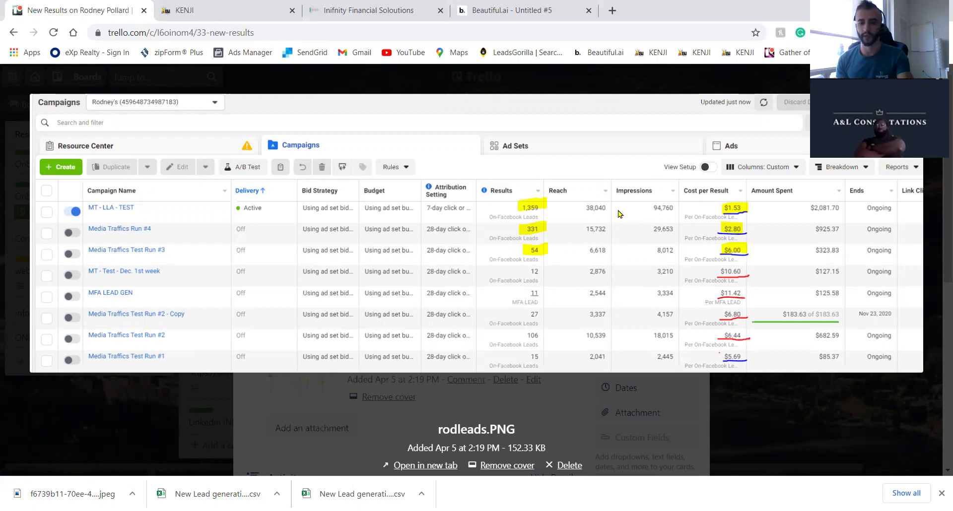
scroll(619, 214, up, 5)
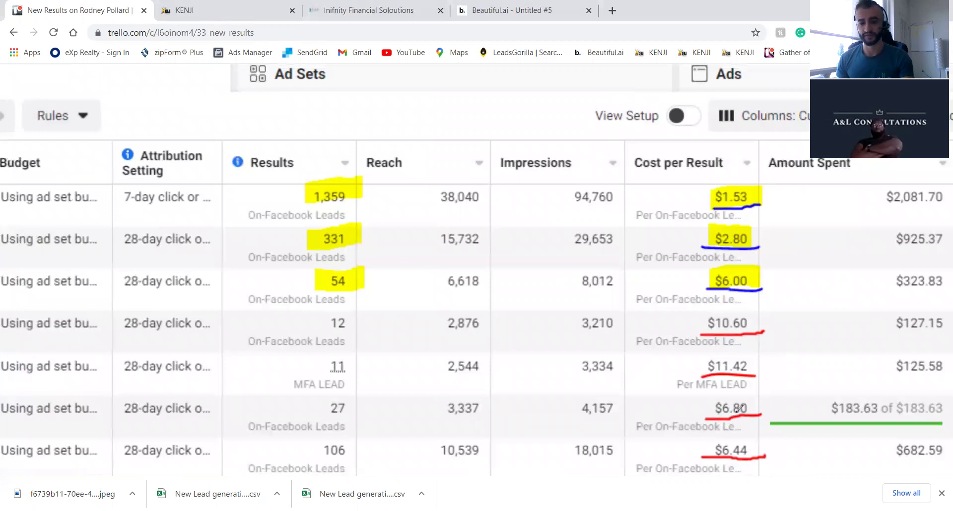
Step: Draw arrows along the cost-per-result figures and circle the 1,359 results, clear the marks, and return to the board
drag(758, 336, 758, 368)
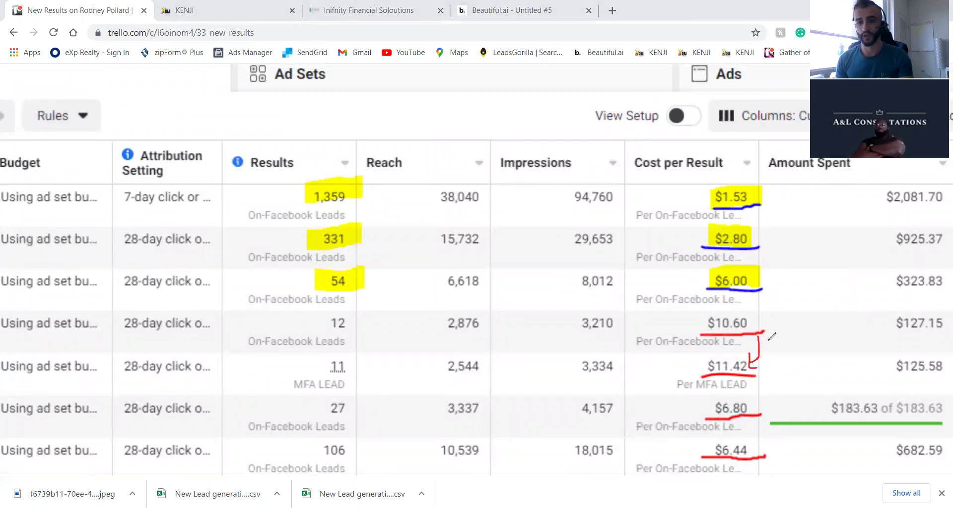
mouse_move(781, 355)
mouse_down()
mouse_move(750, 221)
mouse_move(770, 216)
mouse_up()
mouse_move(291, 206)
mouse_down()
mouse_move(289, 188)
mouse_move(325, 224)
mouse_up()
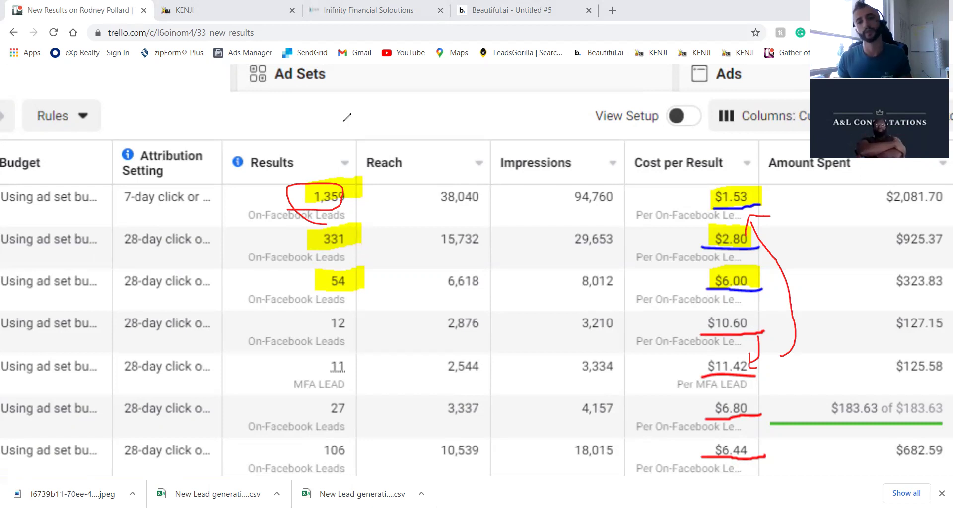
key(ctrl+z)
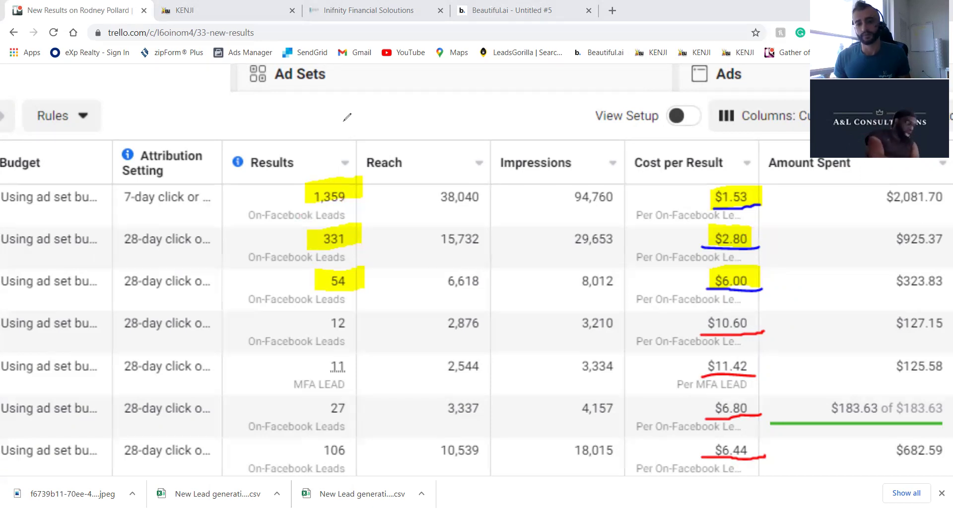
click(600, 113)
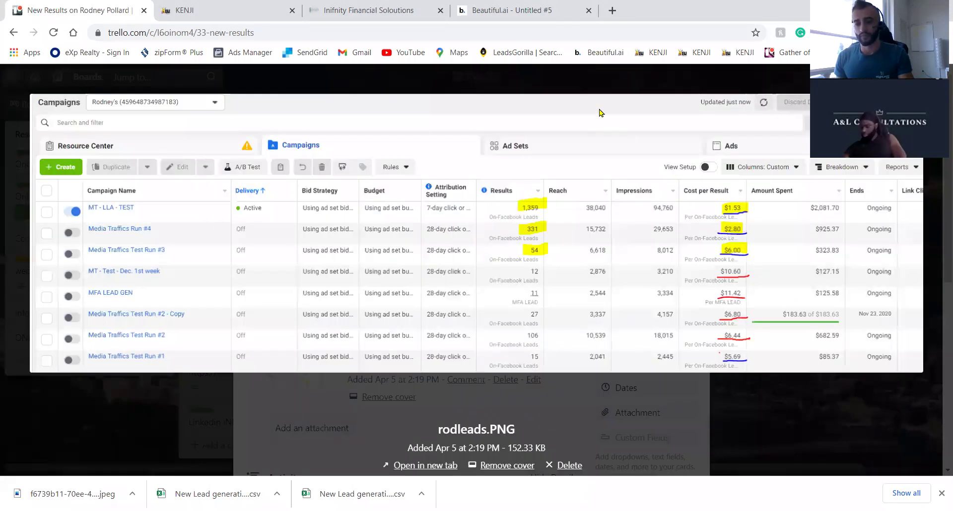
click(720, 397)
click(753, 343)
Step: Search the boards for "cred" and open the Credit Mechanics board
click(147, 75)
text(cred)
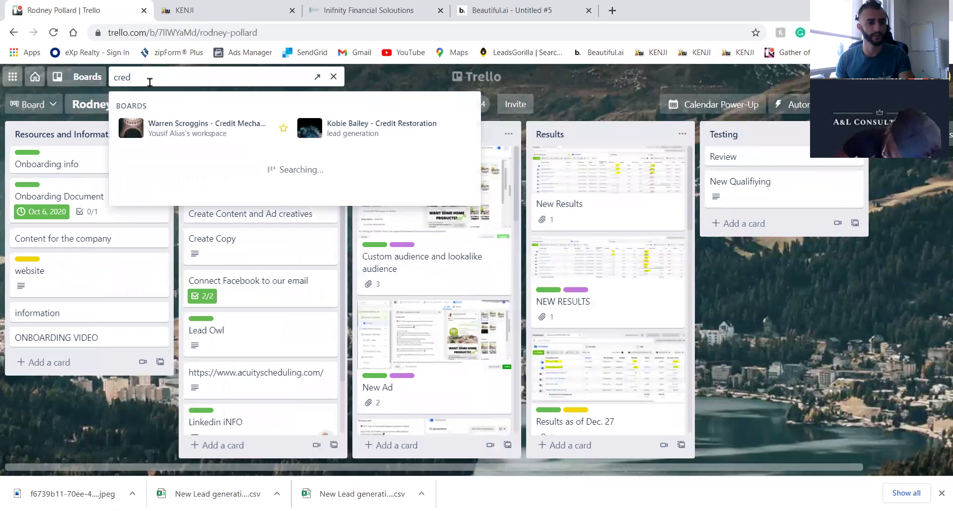
click(193, 136)
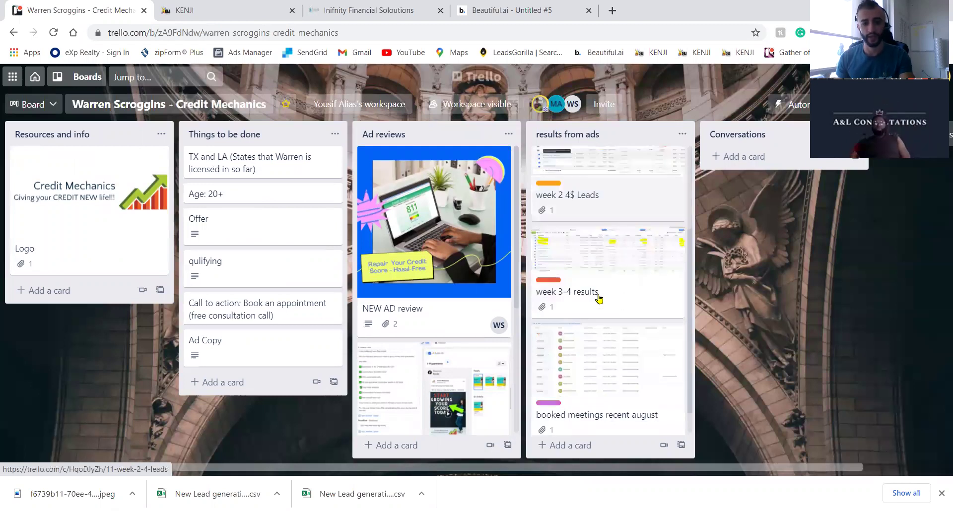
Step: Examine the campaign figures in the week 3-4 results card's attached image up close, and return to the board
click(610, 244)
click(515, 183)
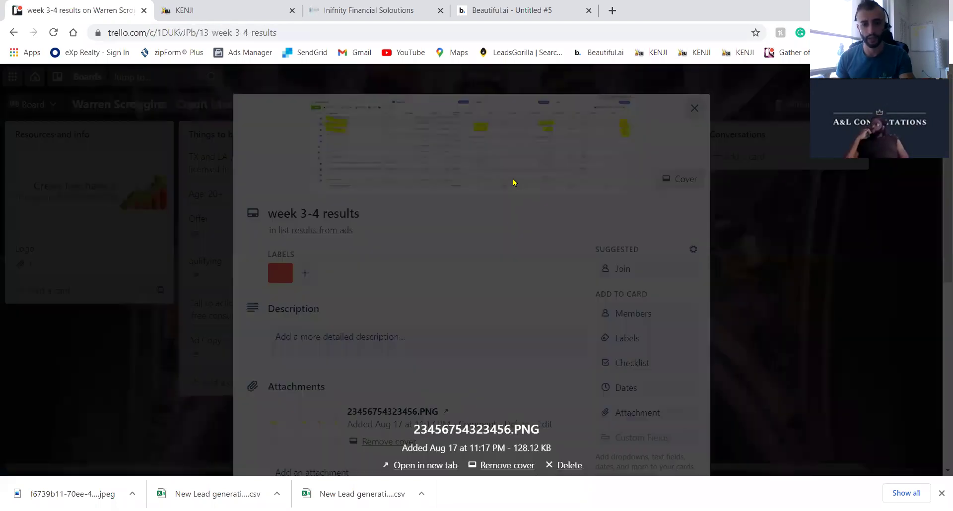
scroll(661, 220, up, 5)
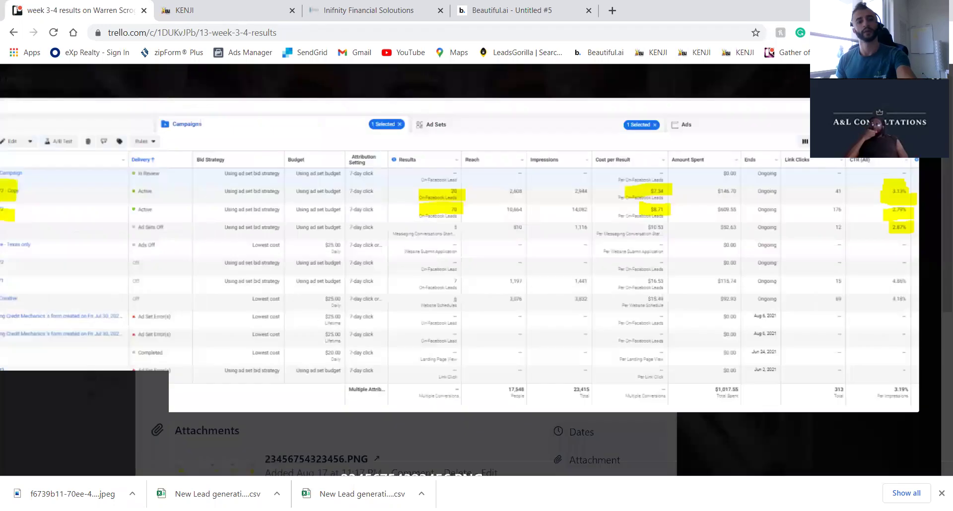
click(323, 224)
click(70, 405)
click(86, 358)
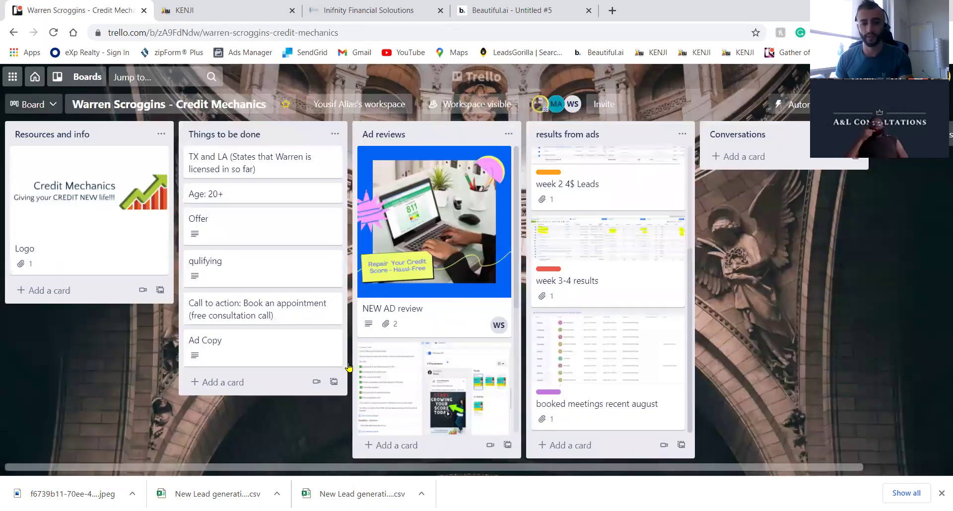
Step: View booked meetings.PNG on the booked meetings recent august card, draw a line beside the appointment dates and clear it
click(616, 355)
click(504, 183)
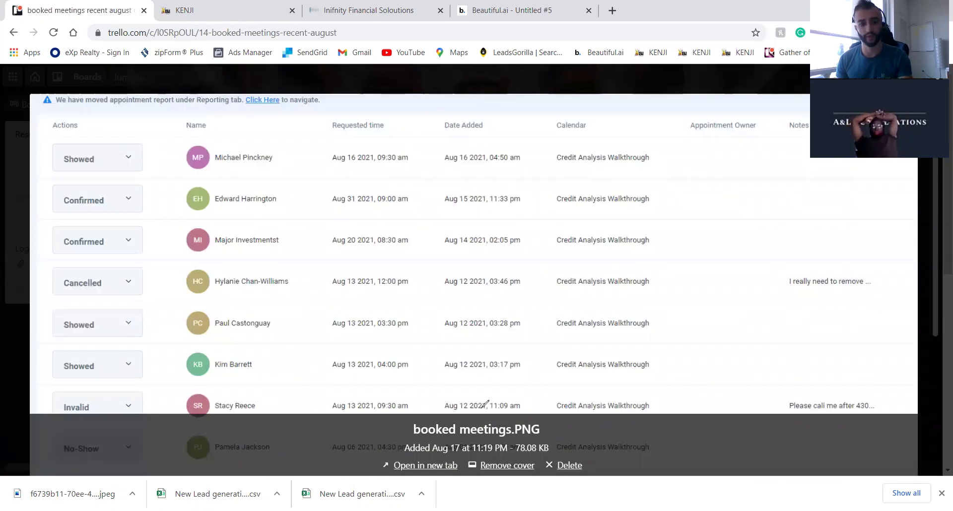
drag(436, 417, 430, 338)
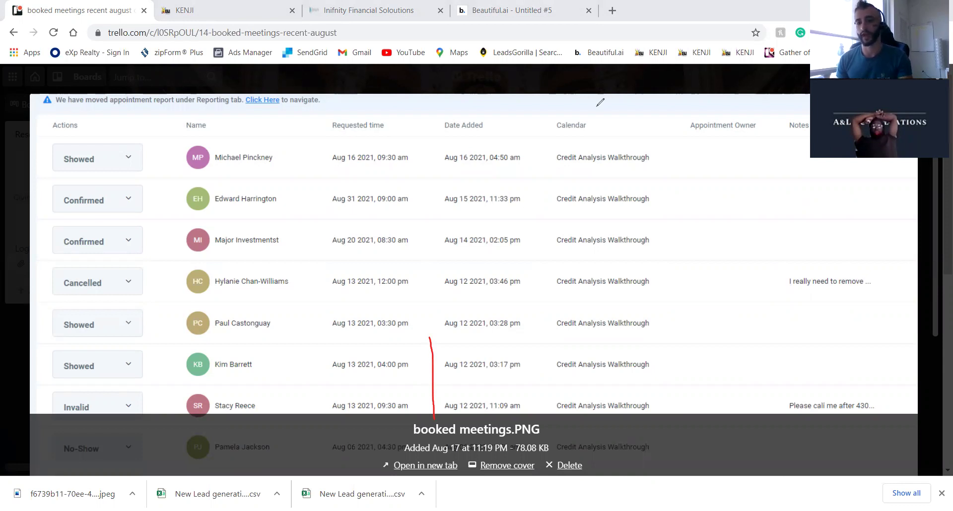
key(ctrl+z)
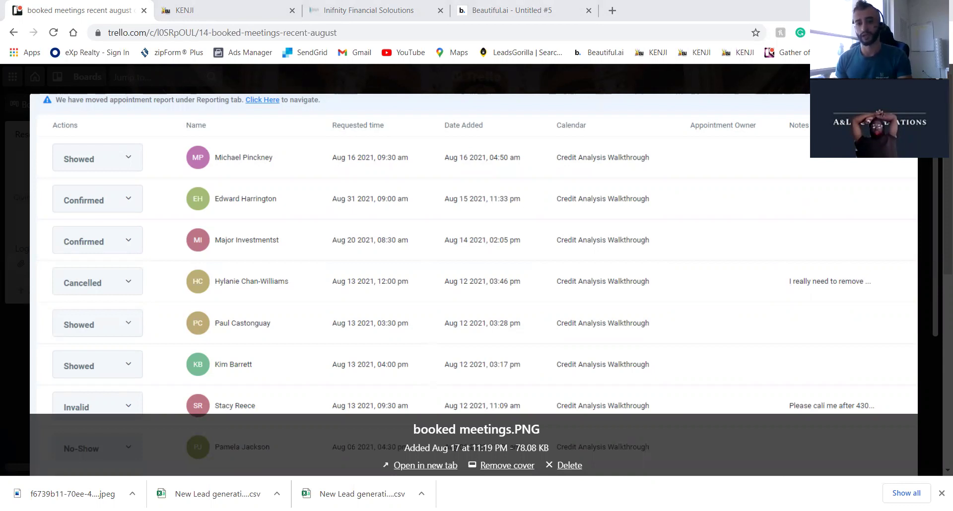
Step: Underline the two entries in the appointment list's Notes column, clear the marks, and return to the board
drag(792, 297, 920, 296)
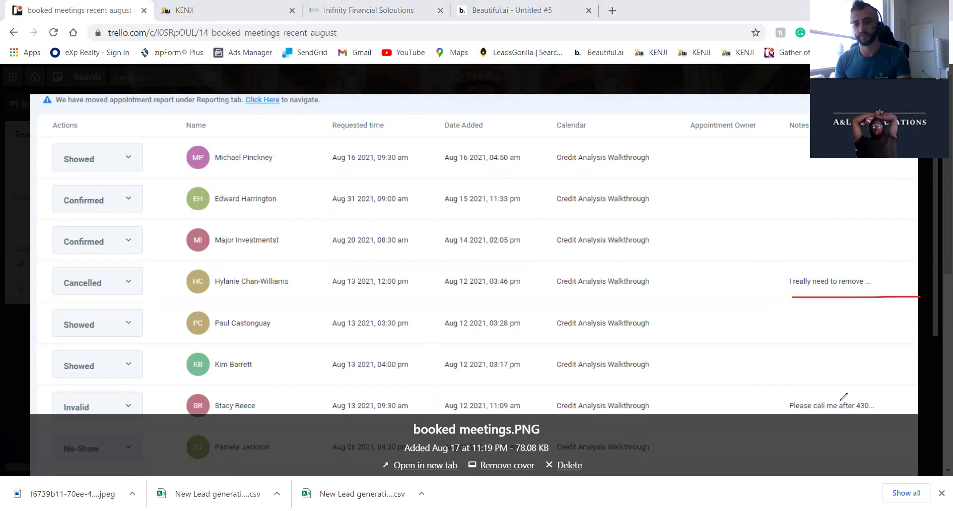
drag(781, 419, 915, 417)
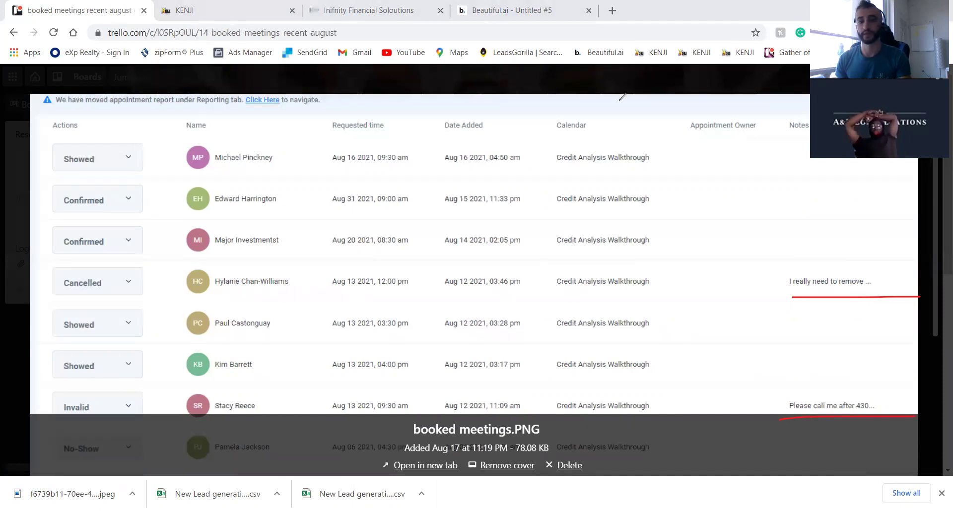
key(Escape)
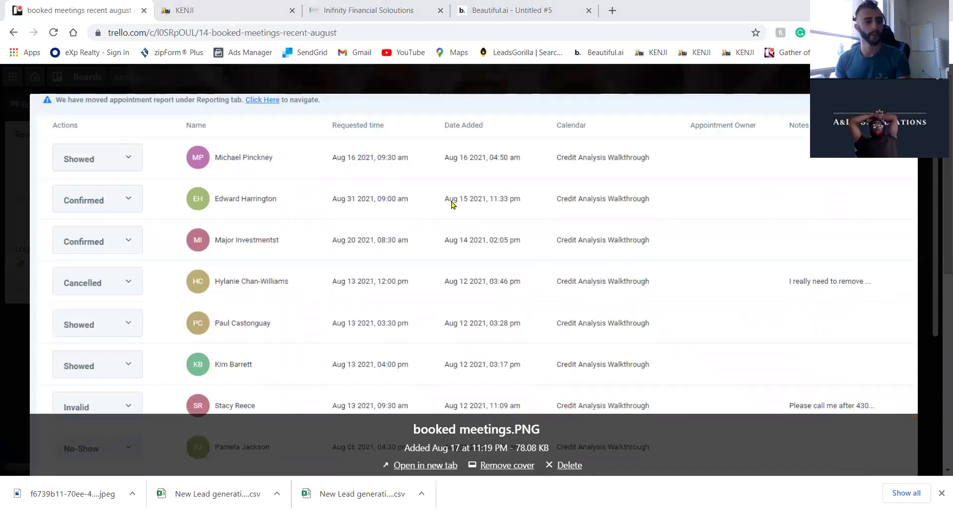
click(64, 308)
click(64, 307)
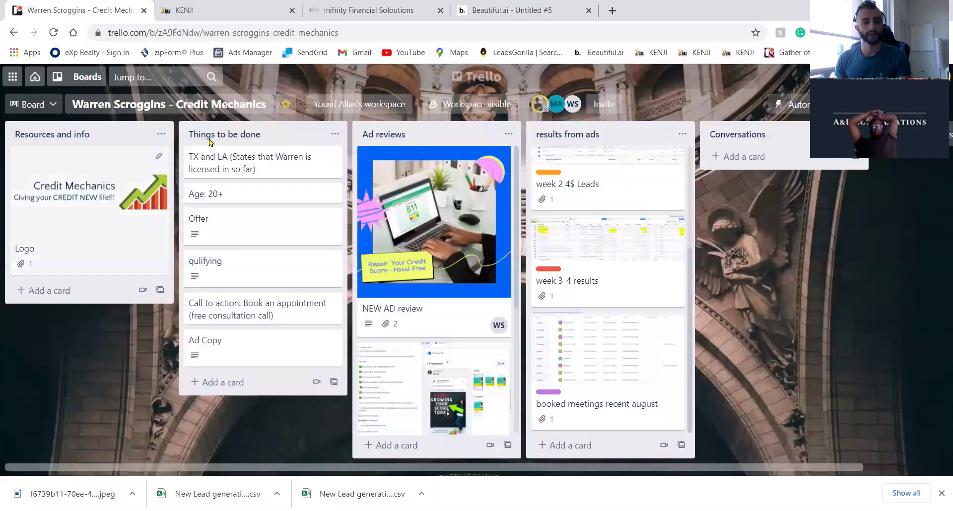
Step: Switch to the KENJI CRM, open the Contacts / Smart lists page and highlight the total number of records
click(251, 11)
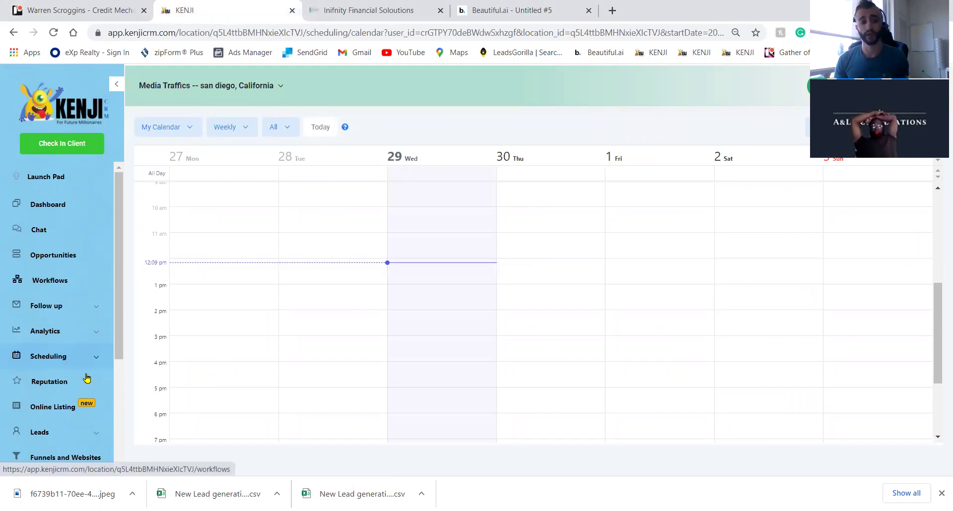
click(54, 436)
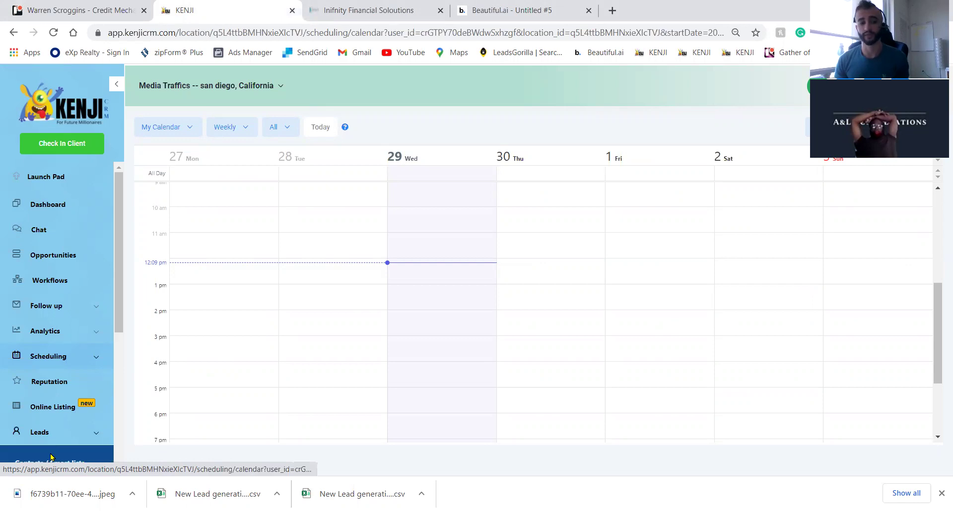
click(47, 460)
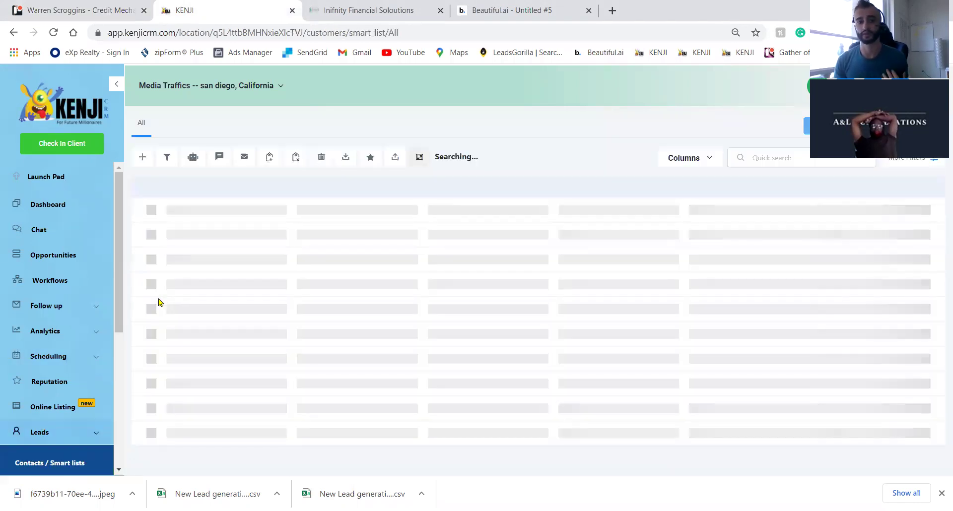
drag(725, 190, 766, 191)
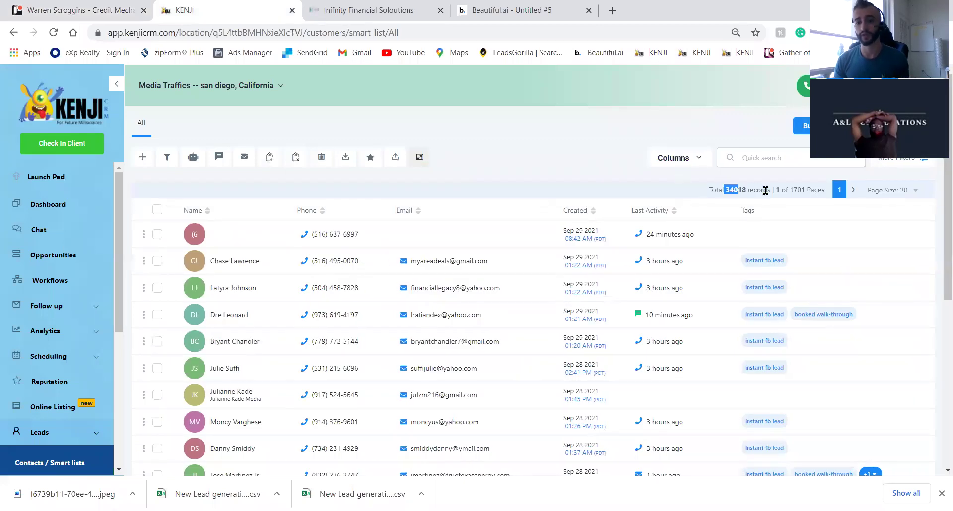
Step: Select all contact records across all pages and proceed to the Add to Campaign / Workflow settings
click(157, 209)
click(245, 190)
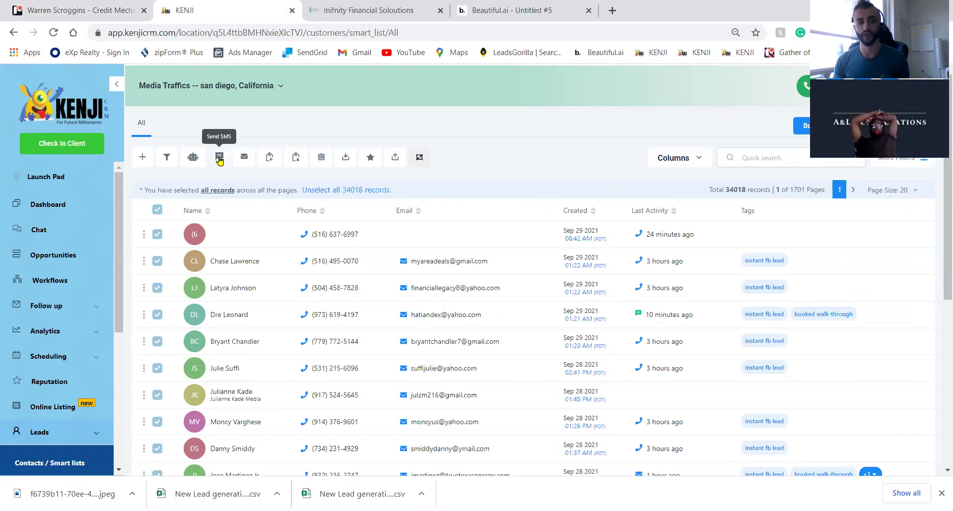
click(194, 168)
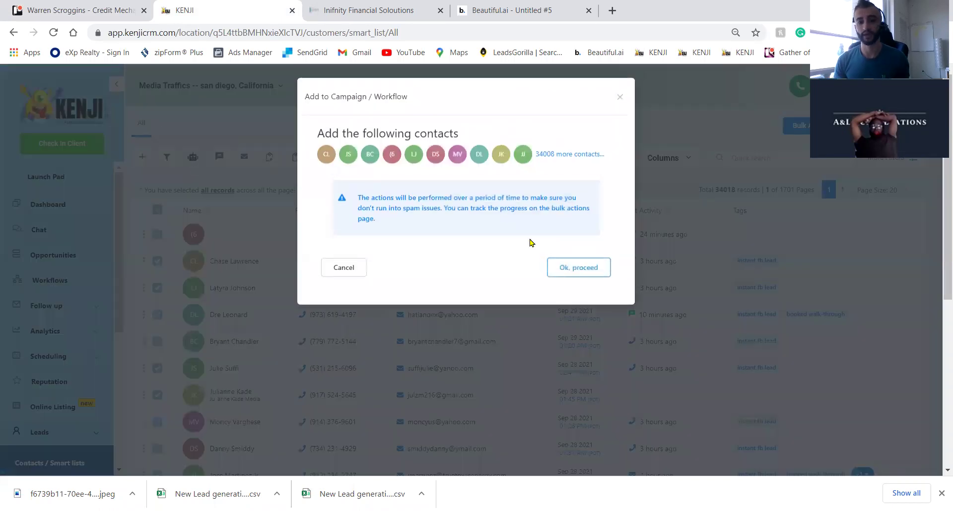
click(569, 265)
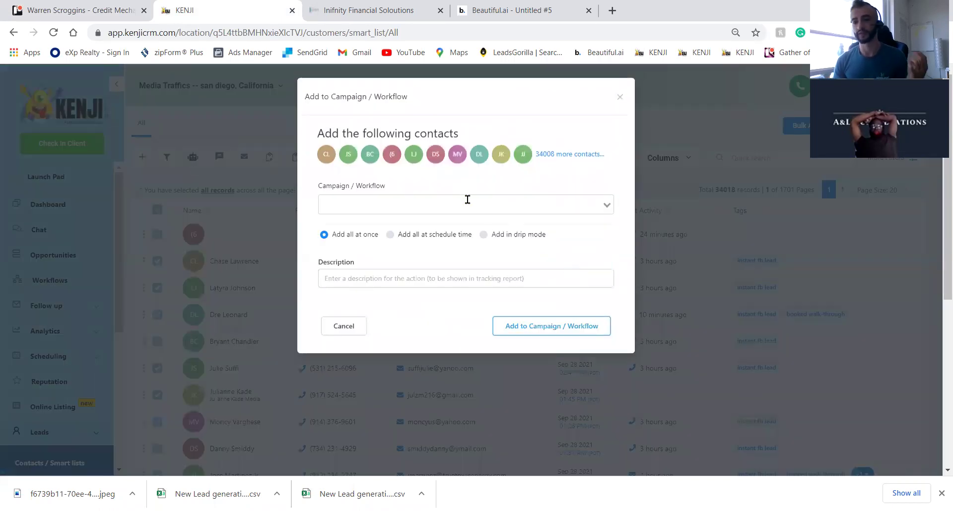
Step: Look through the available campaigns and workflows for the selected contacts, and close the dialog without adding them
click(467, 200)
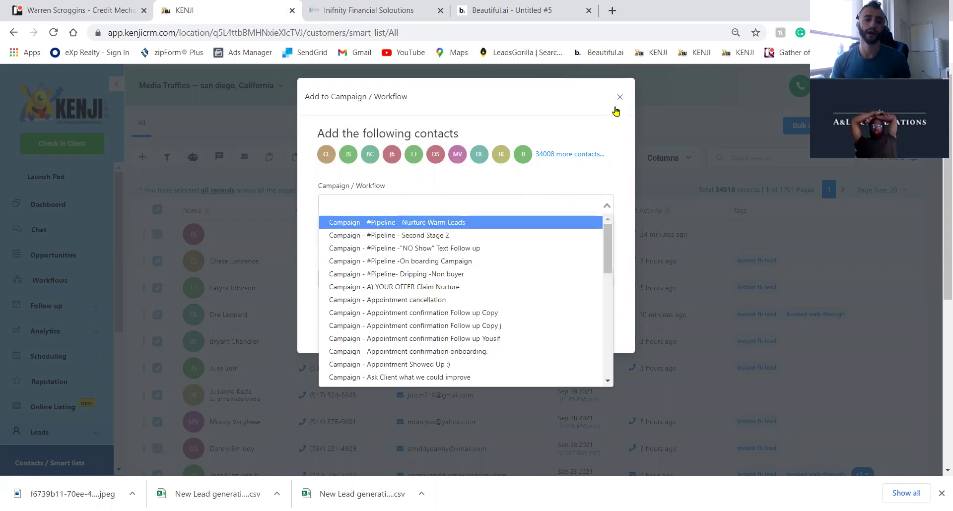
scroll(404, 326, down, 10)
scroll(427, 325, up, 2)
scroll(427, 323, up, 10)
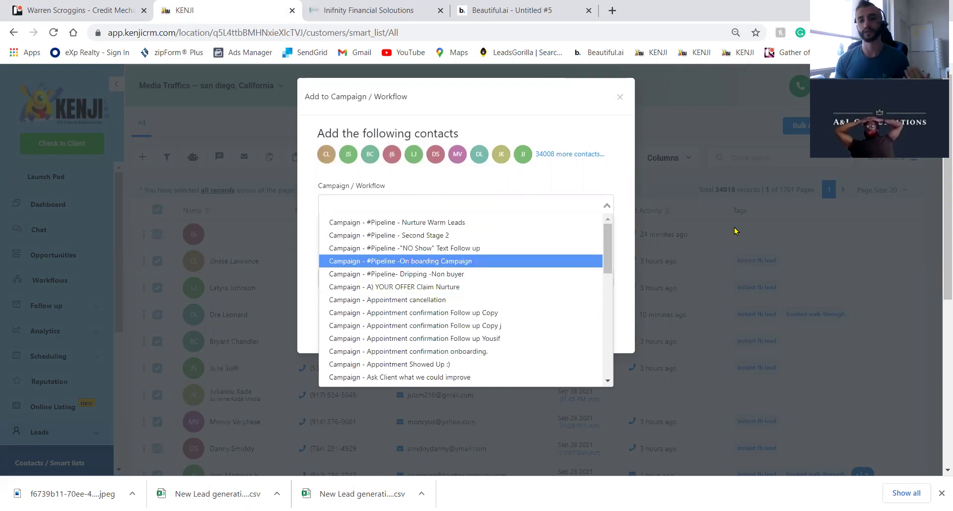
click(627, 98)
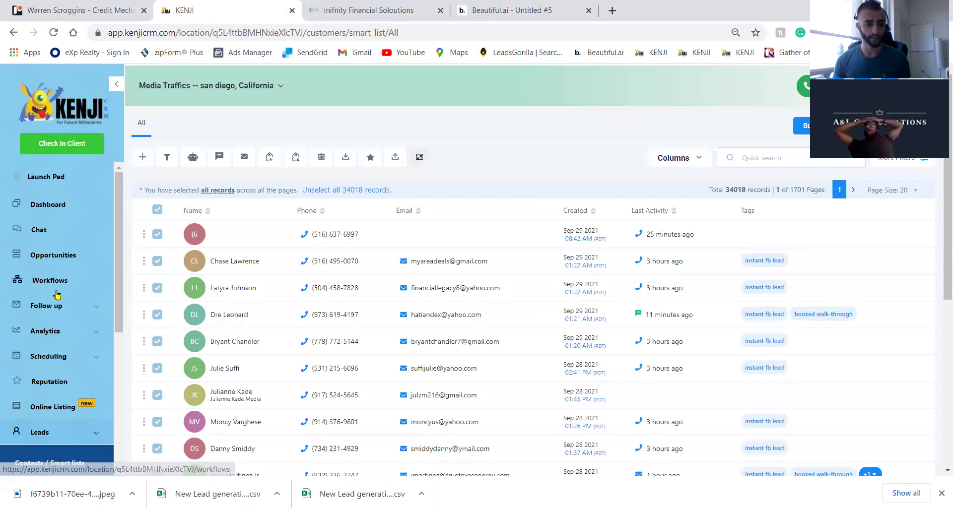
Step: Open the Agent Reporting page under Analytics and highlight the total leads figure in the Opportunities card
click(74, 337)
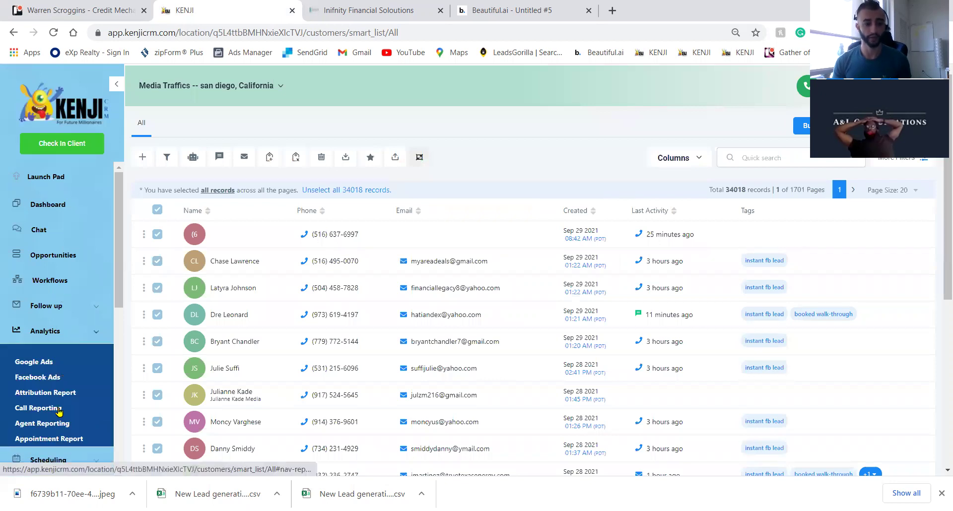
click(58, 424)
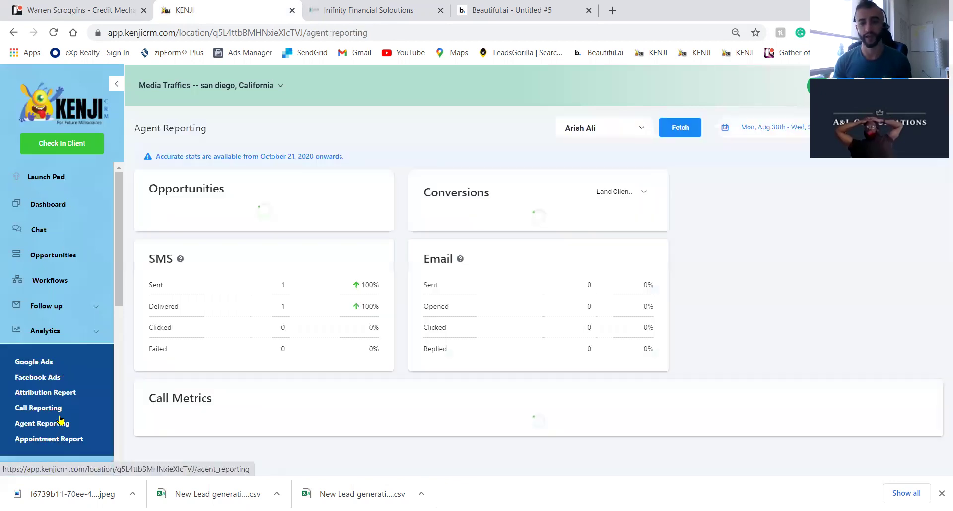
drag(281, 222, 292, 237)
click(266, 316)
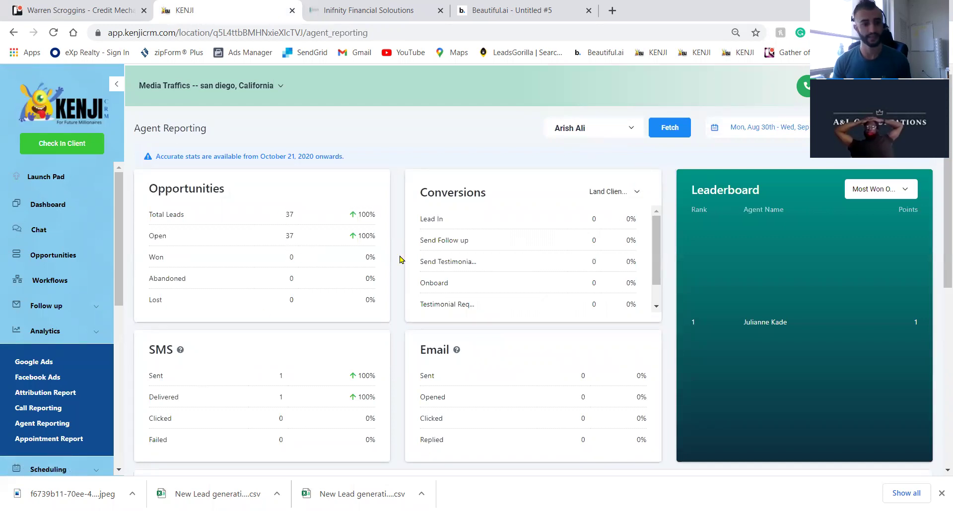
double_click(286, 216)
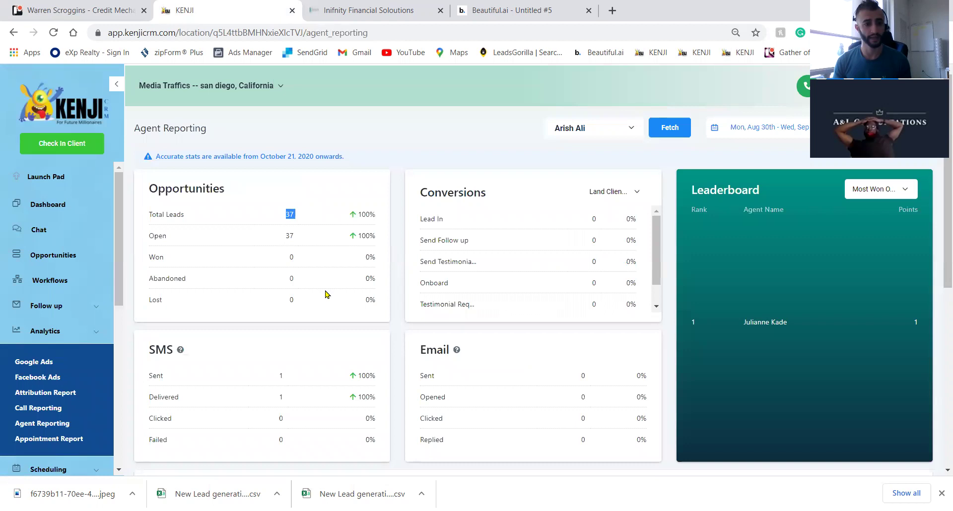
Step: Highlight the number of SMS sent and review the call metrics in the agent report
scroll(325, 295, down, 3)
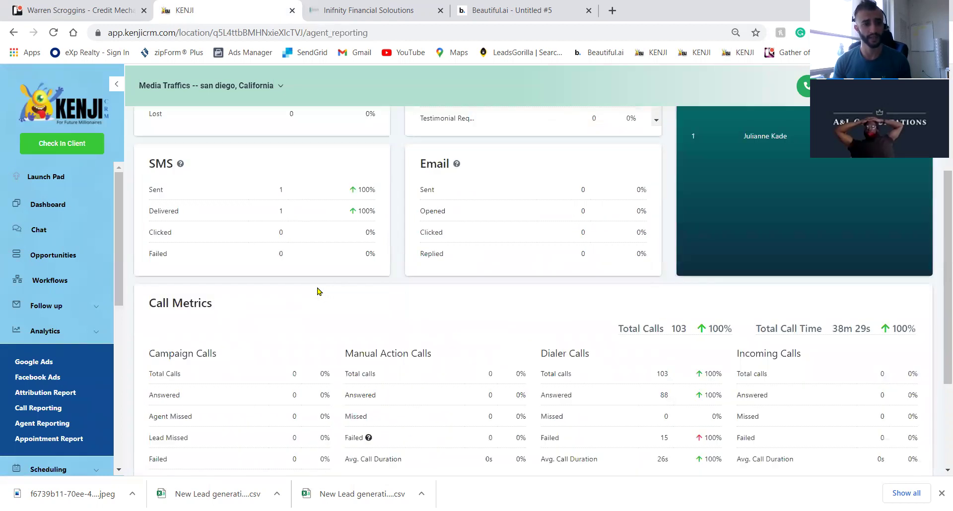
double_click(279, 189)
click(285, 292)
scroll(264, 287, up, 3)
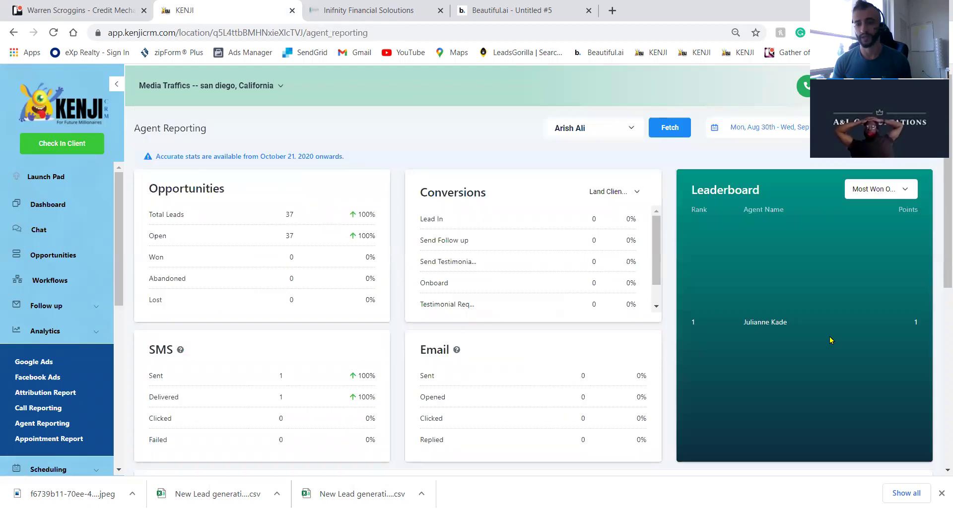
Step: Select all agents for the agent report and fetch their combined statistics
click(628, 130)
click(579, 154)
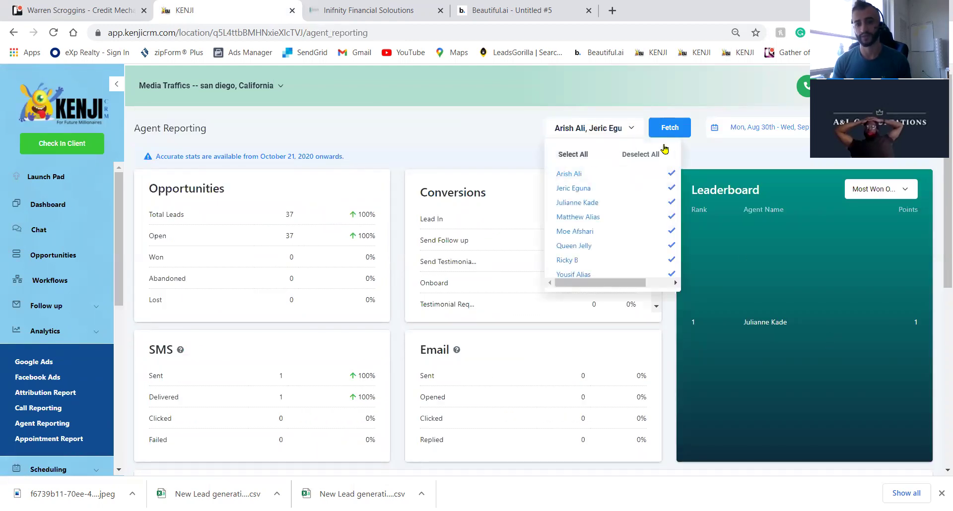
click(677, 130)
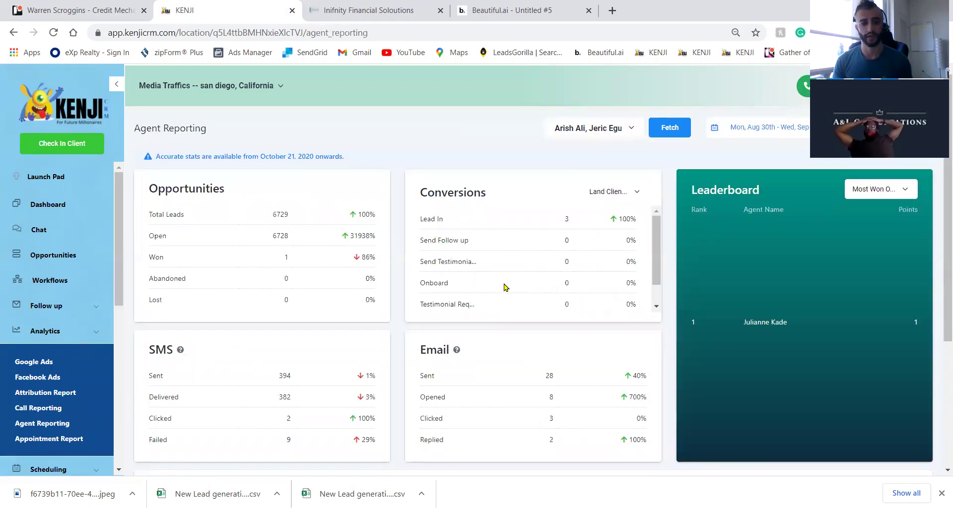
Step: Rank the Leaderboard by most opportunities, highlight the ranked agents with their points, and clear the highlight
click(889, 189)
click(889, 213)
click(877, 189)
click(868, 224)
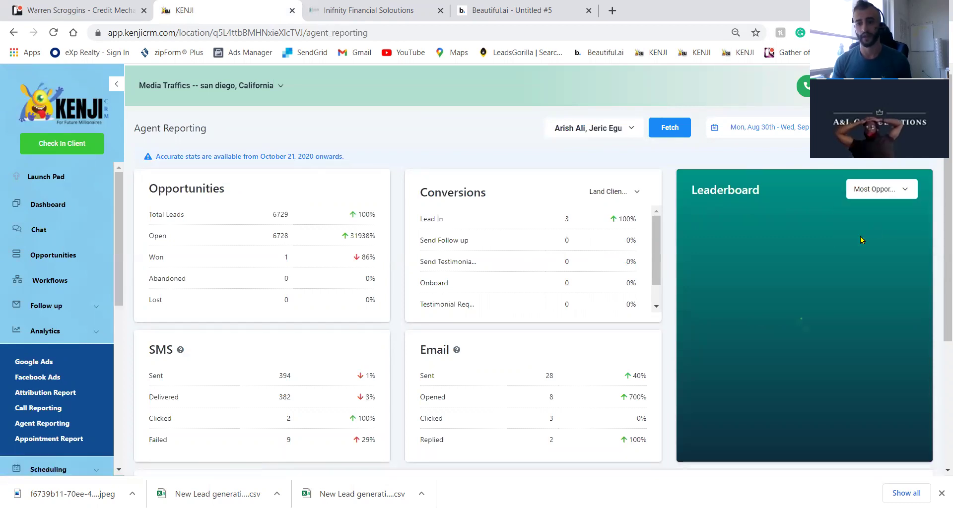
drag(739, 241, 938, 267)
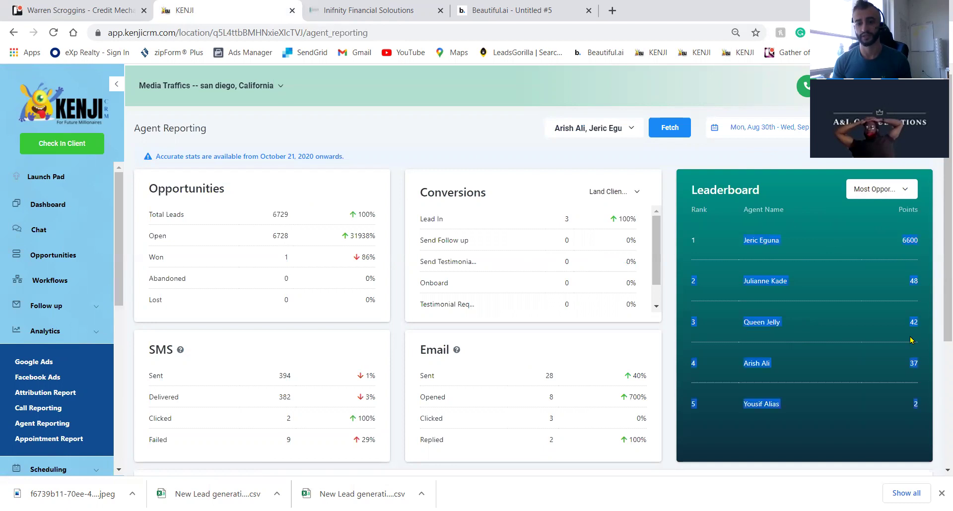
click(891, 378)
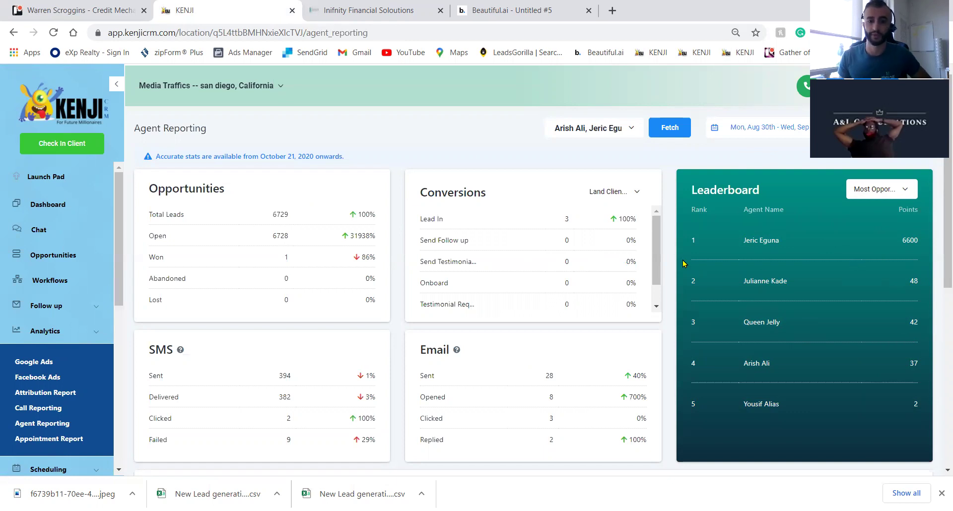
Step: Show the Facebook Ads, Appointment and Call Reporting pages of the analytics in turn
click(42, 382)
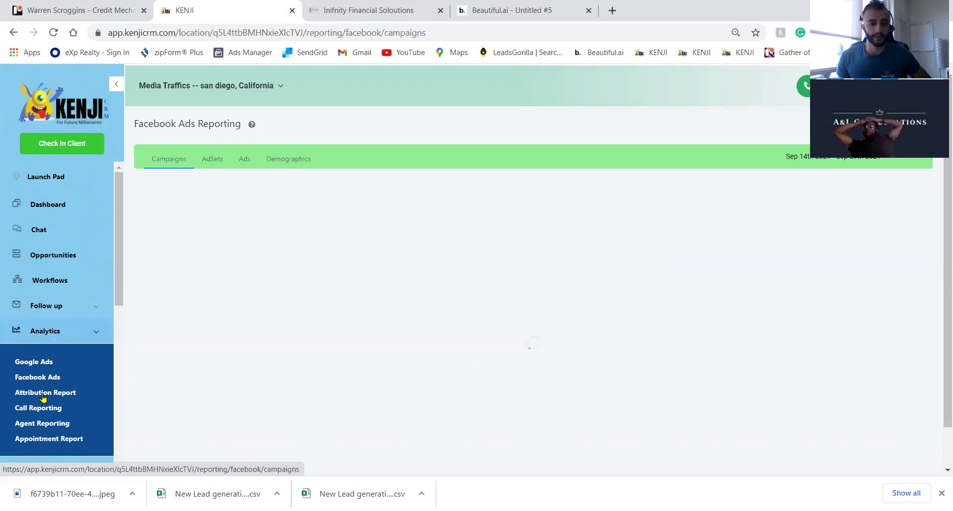
click(48, 441)
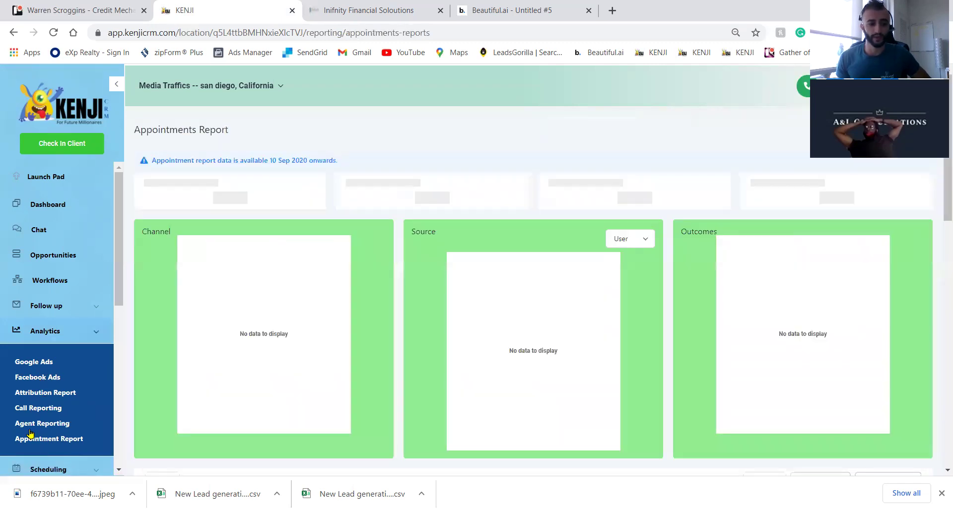
click(30, 412)
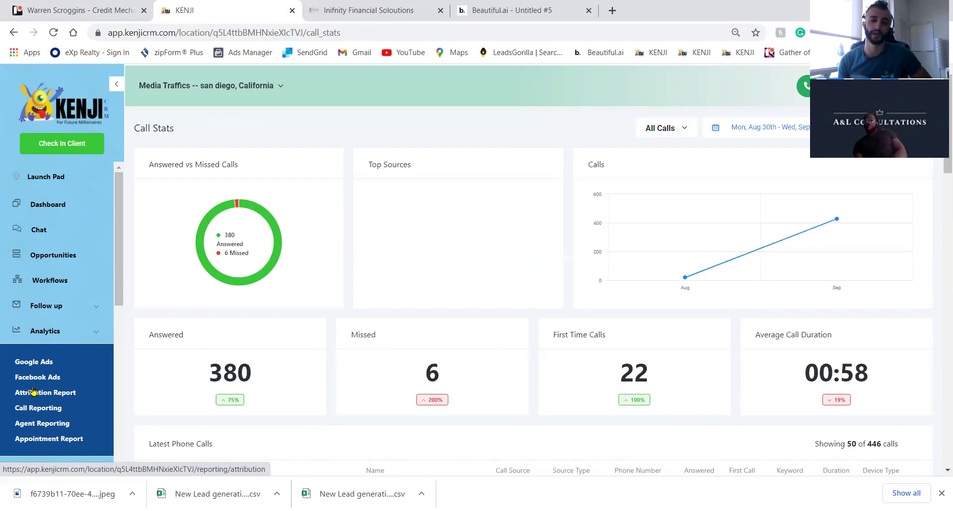
Step: Switch to the Credit Mechanics Trello board, open the ad card in Ad reviews and enlarge its creditrepair.PNG image
click(117, 5)
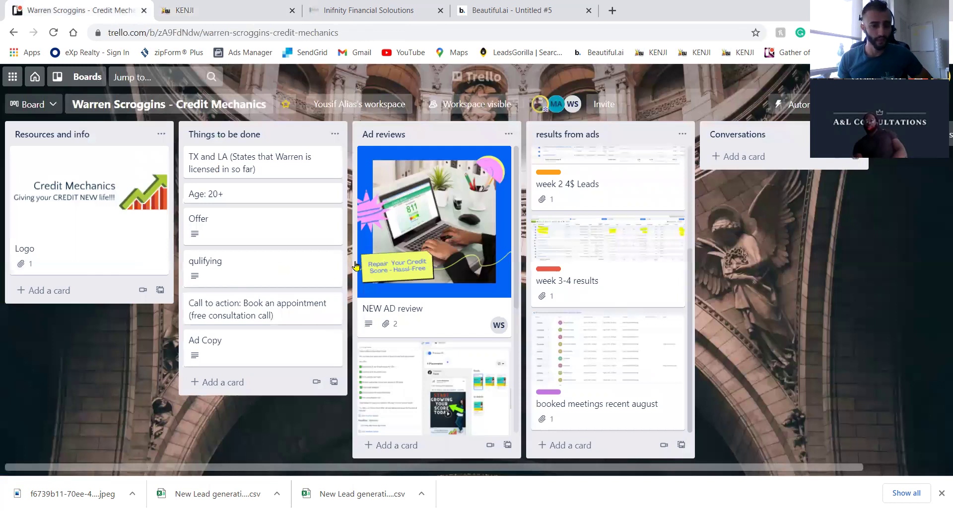
click(445, 190)
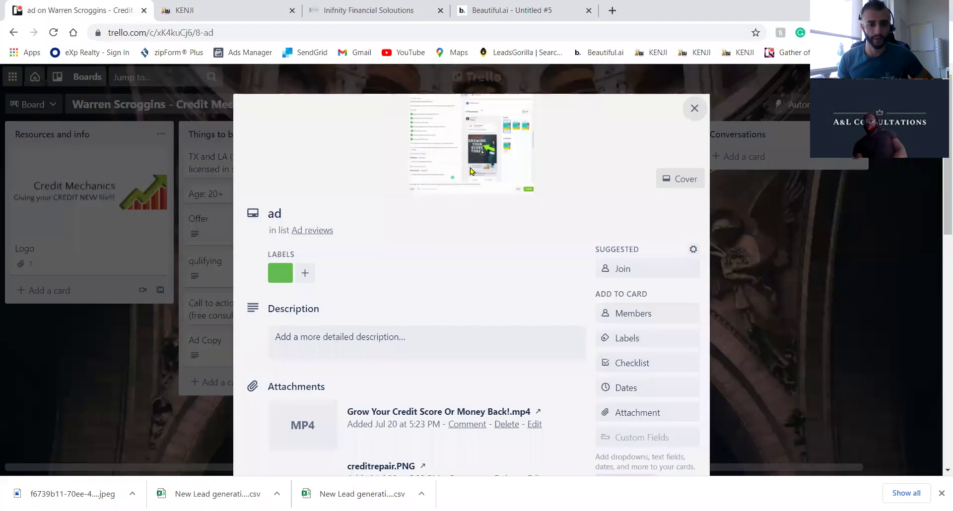
click(445, 179)
scroll(502, 279, down, 4)
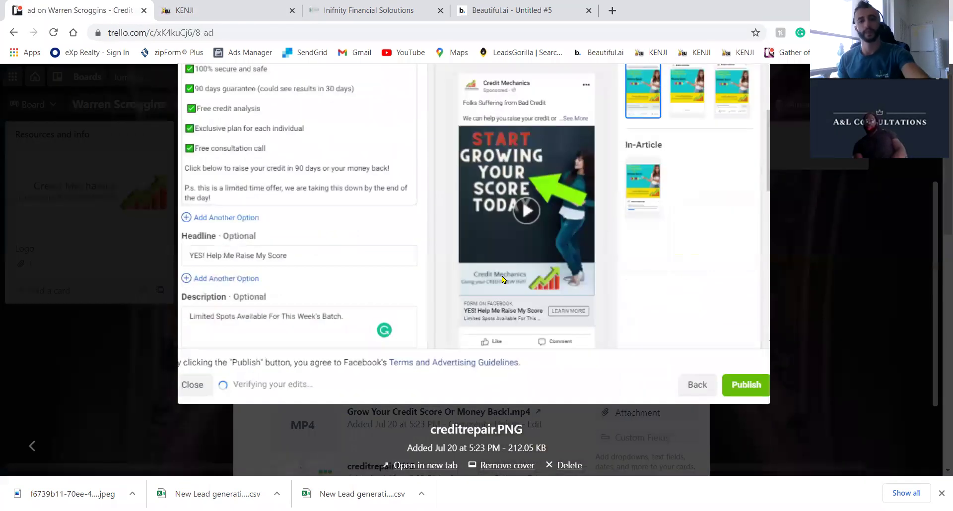
click(502, 280)
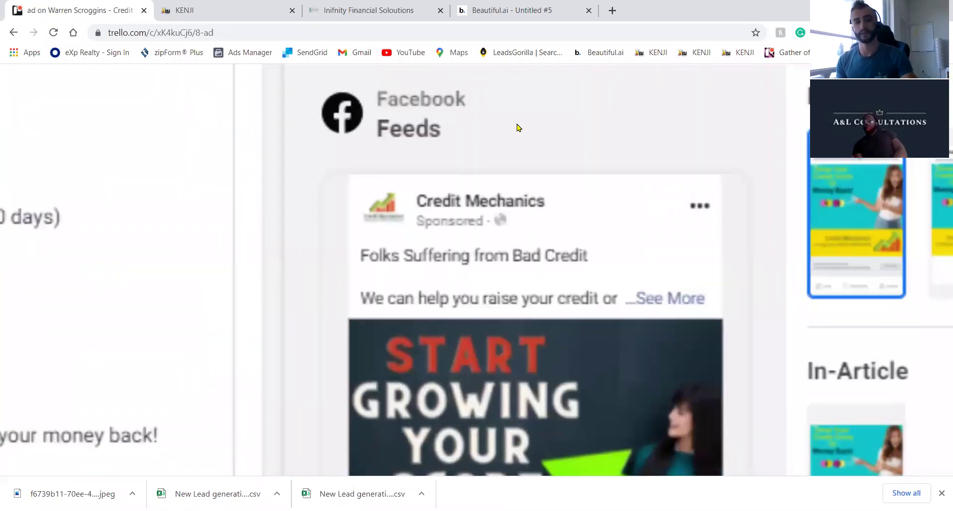
Step: Circle the Credit Mechanics page name in the ad preview, clear the marks and close the enlarged image
drag(347, 220, 493, 259)
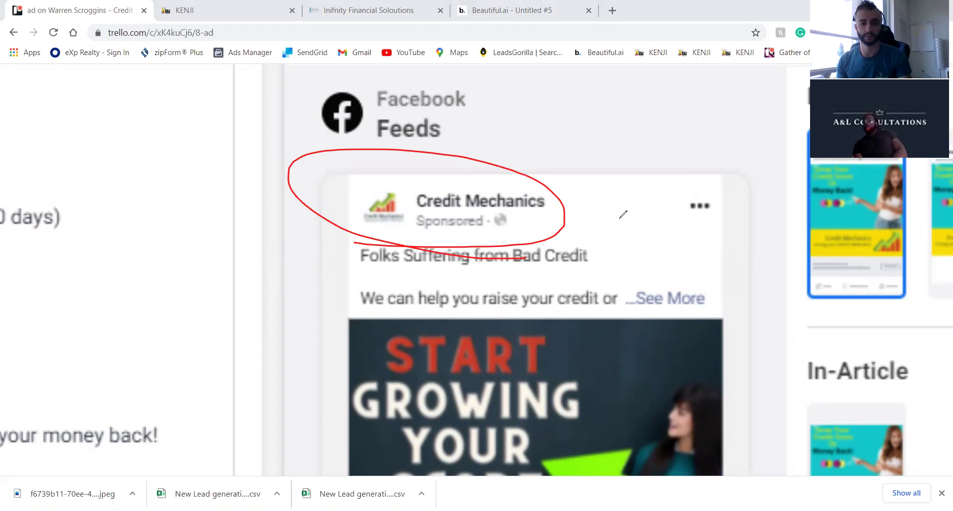
key(e)
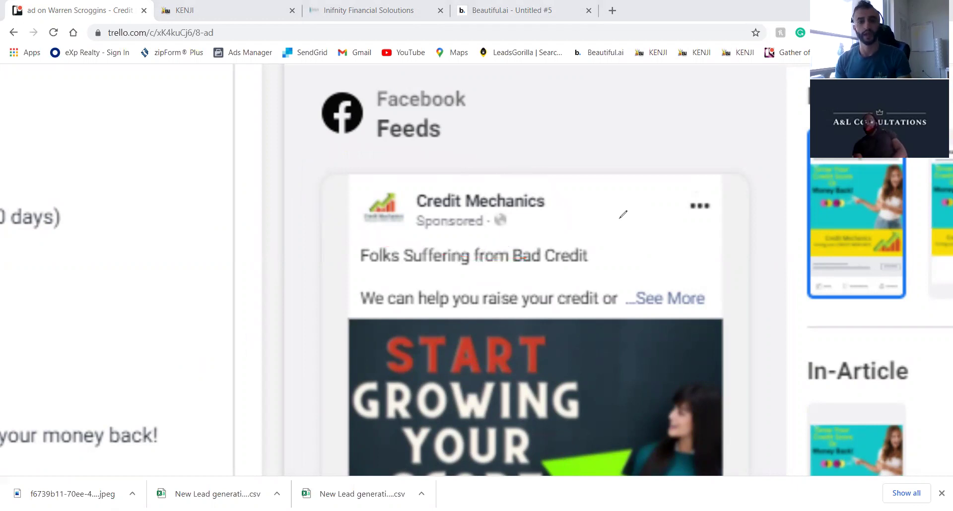
click(443, 129)
key(Escape)
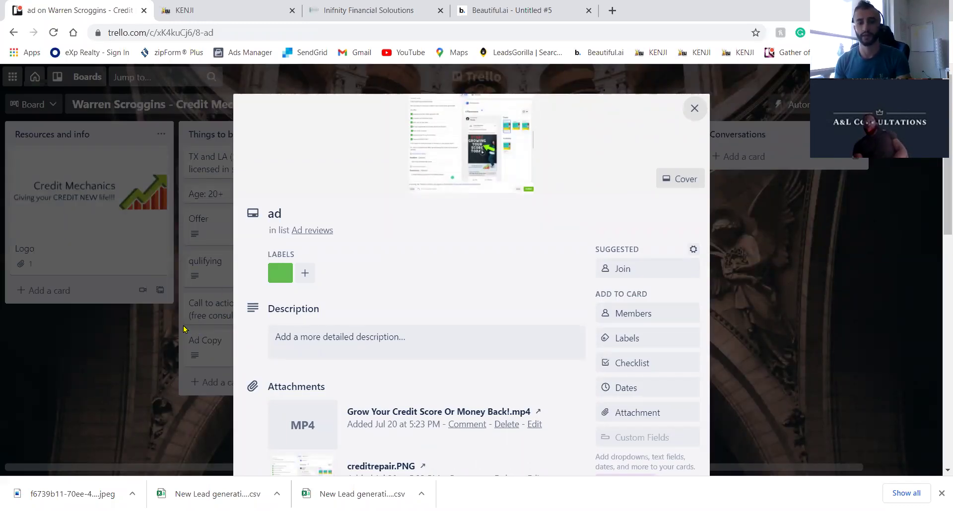
Step: Close the ad card and switch to the Beautiful.ai presentation with the Lead Generation System Set Up slide
click(132, 364)
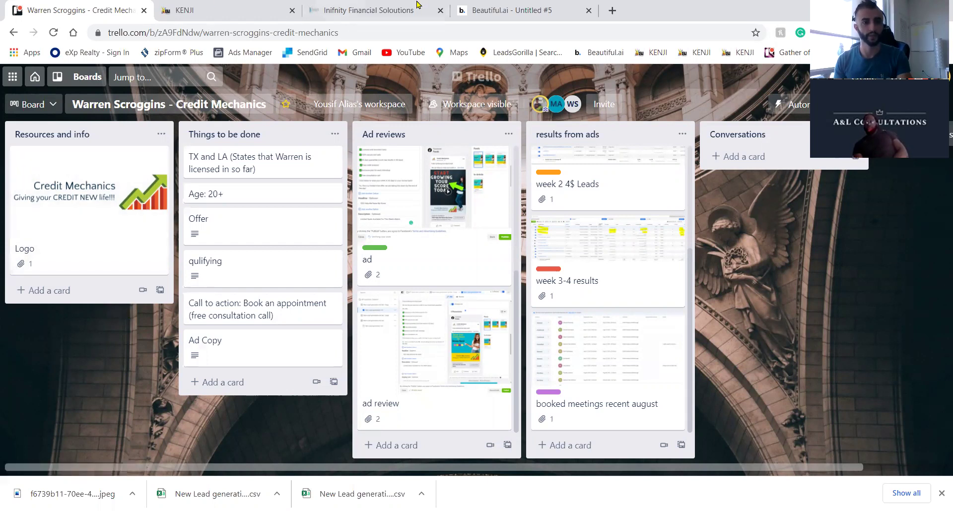
click(528, 14)
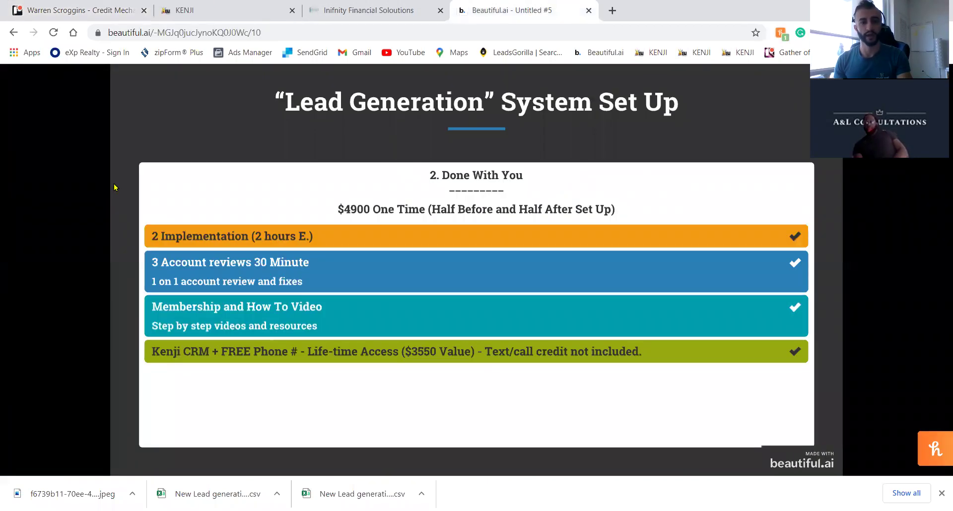